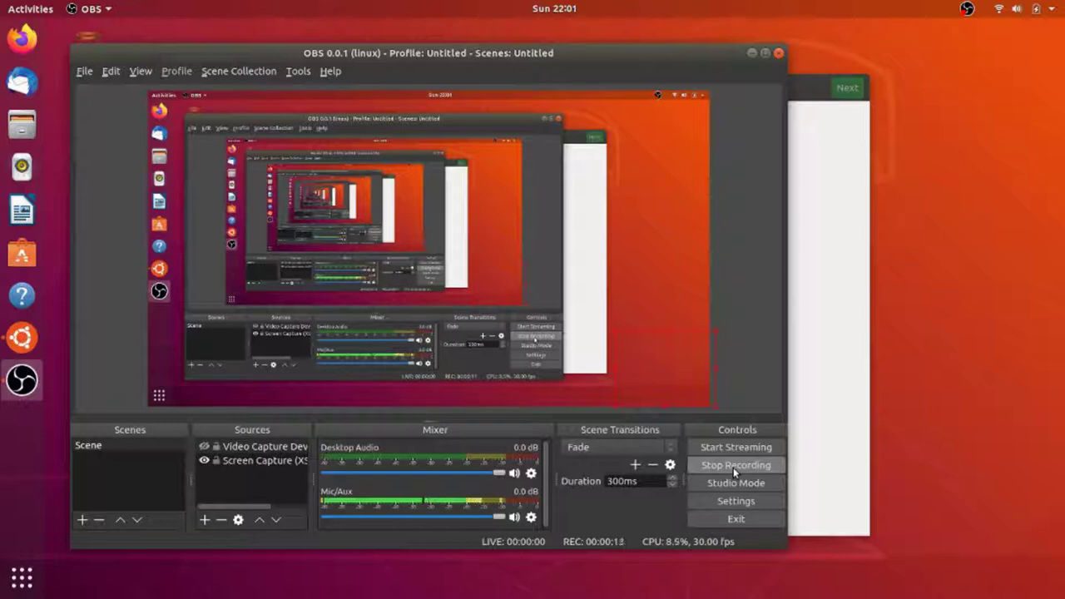
Maximize the OBS Studio window while the desktop recording keeps running
click(764, 51)
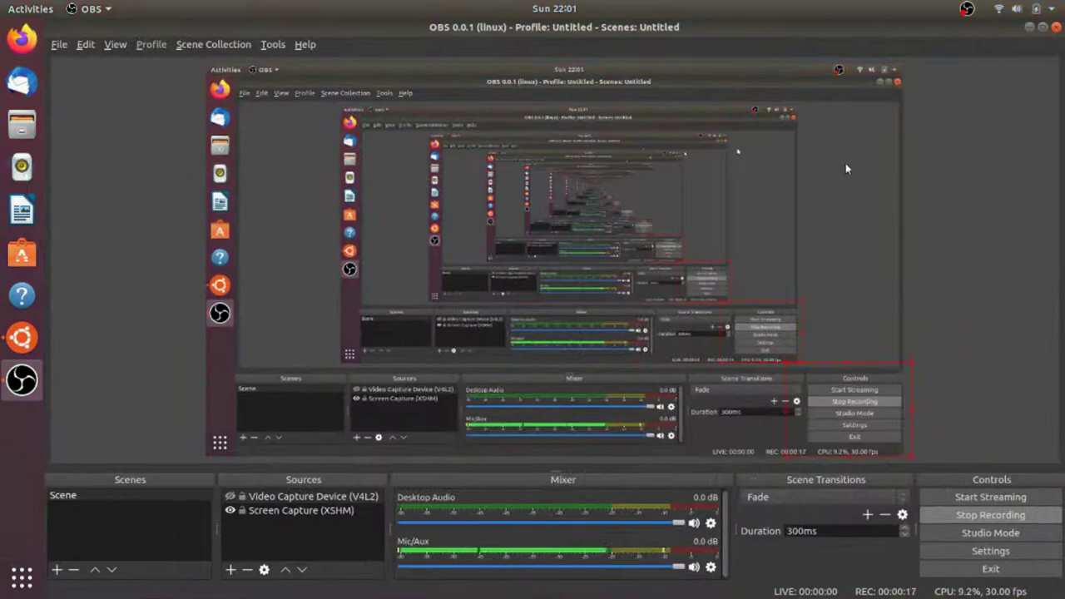
Open OBS Settings on the Output page showing the home-folder path and flv format
click(989, 549)
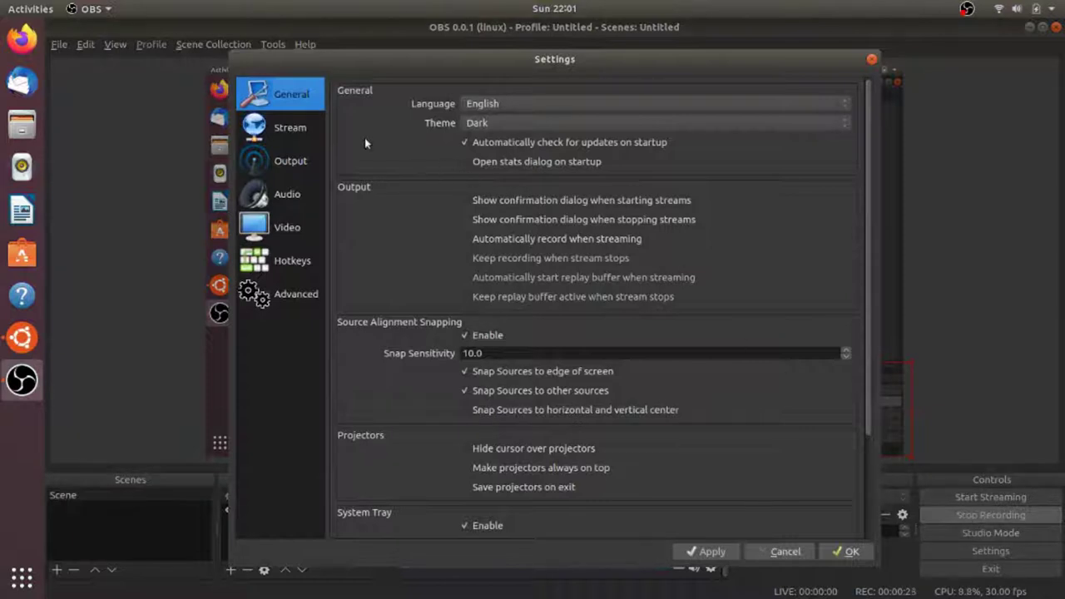
click(292, 164)
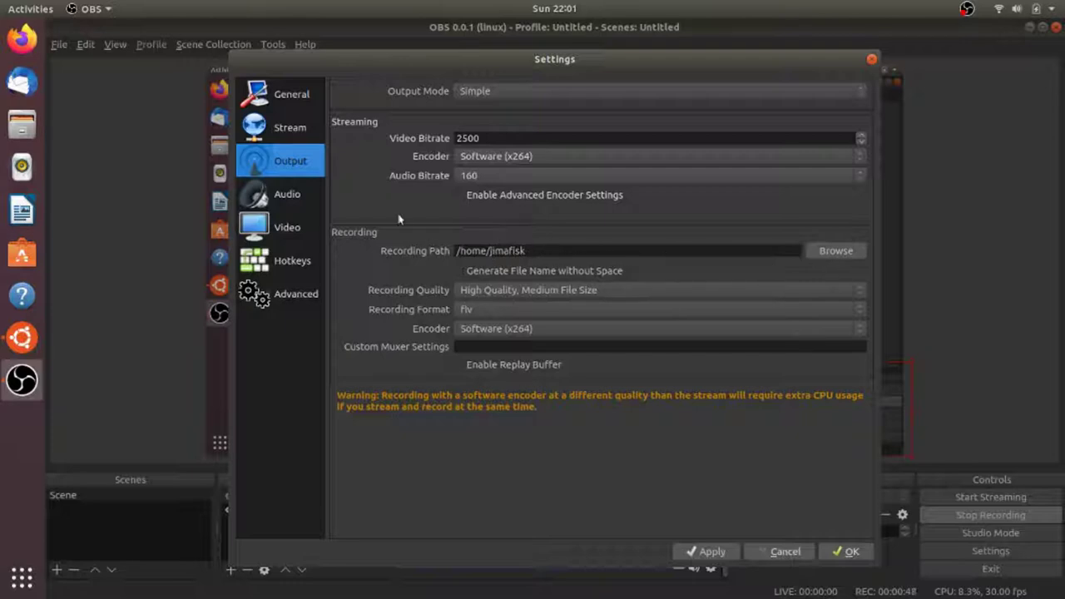
Create an empty obs_recordings folder in the home folder in Files, then close Files
click(20, 129)
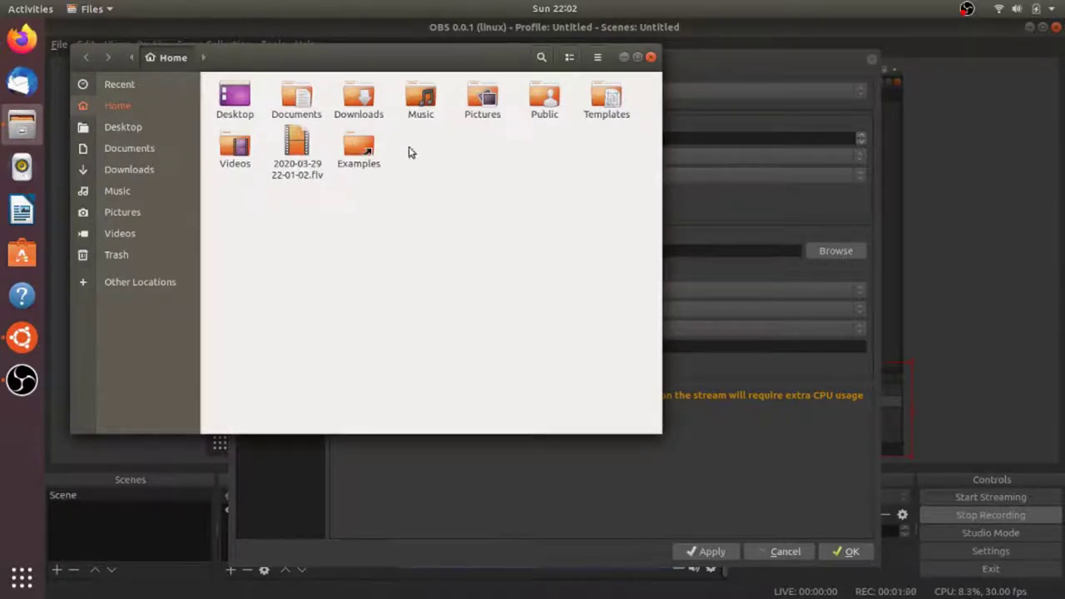
right_click(454, 184)
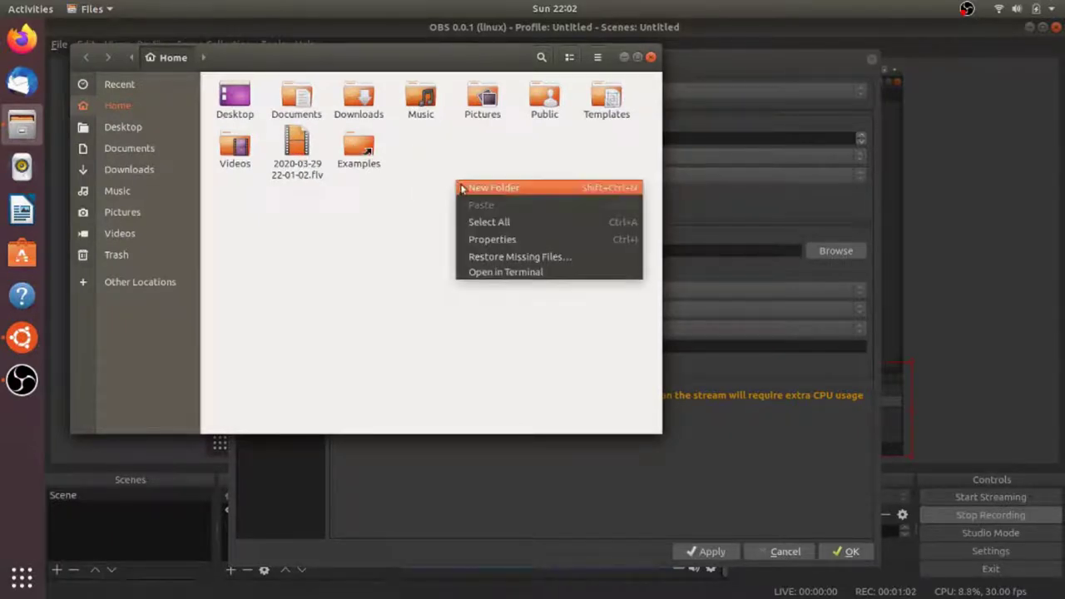
click(464, 188)
text(o)
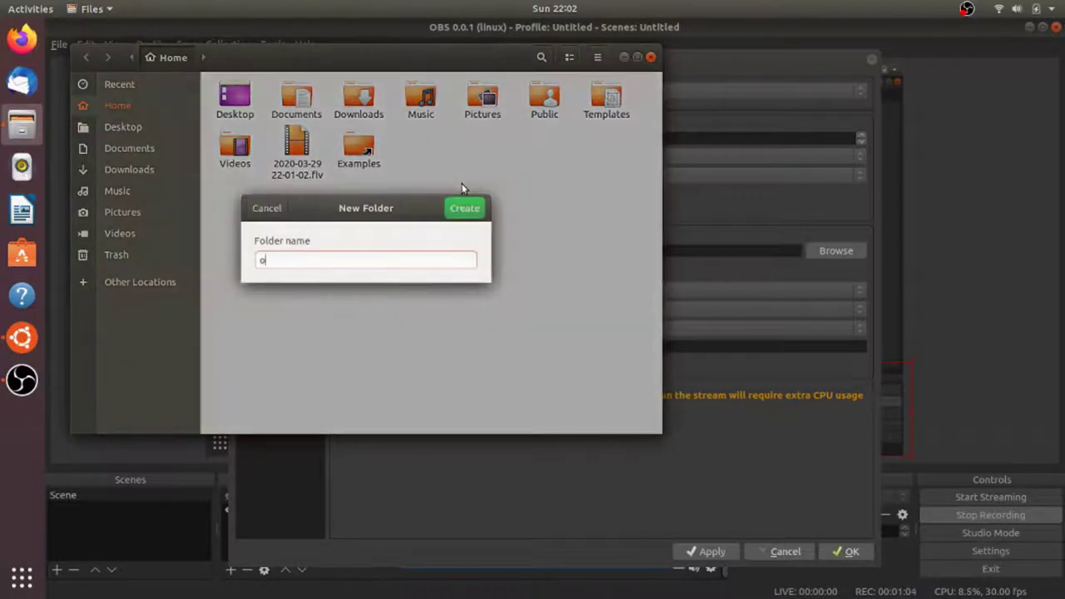
text(bs_recordingsa)
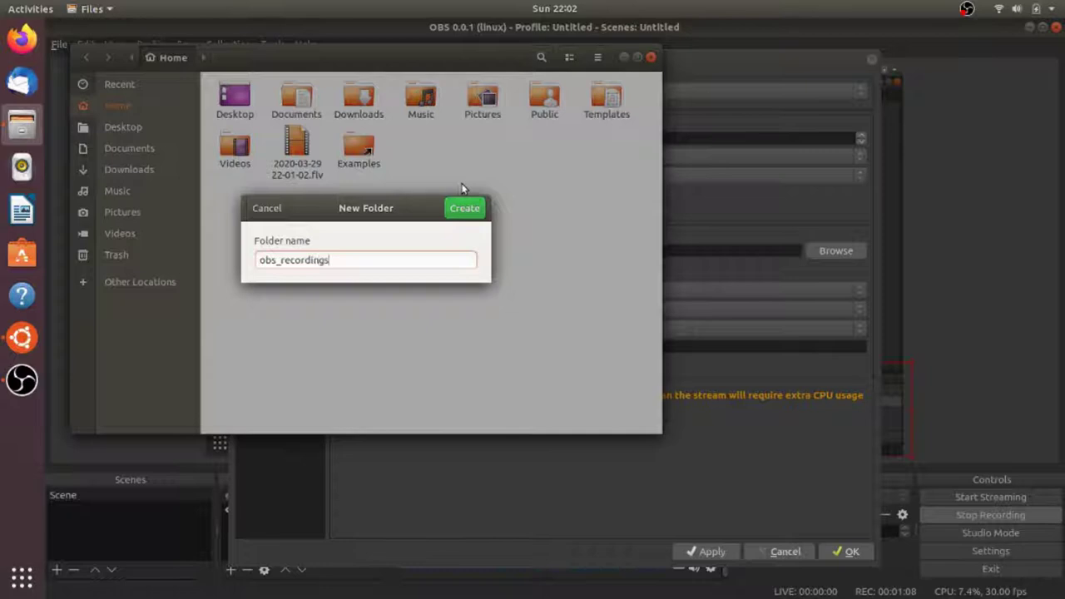
click(461, 210)
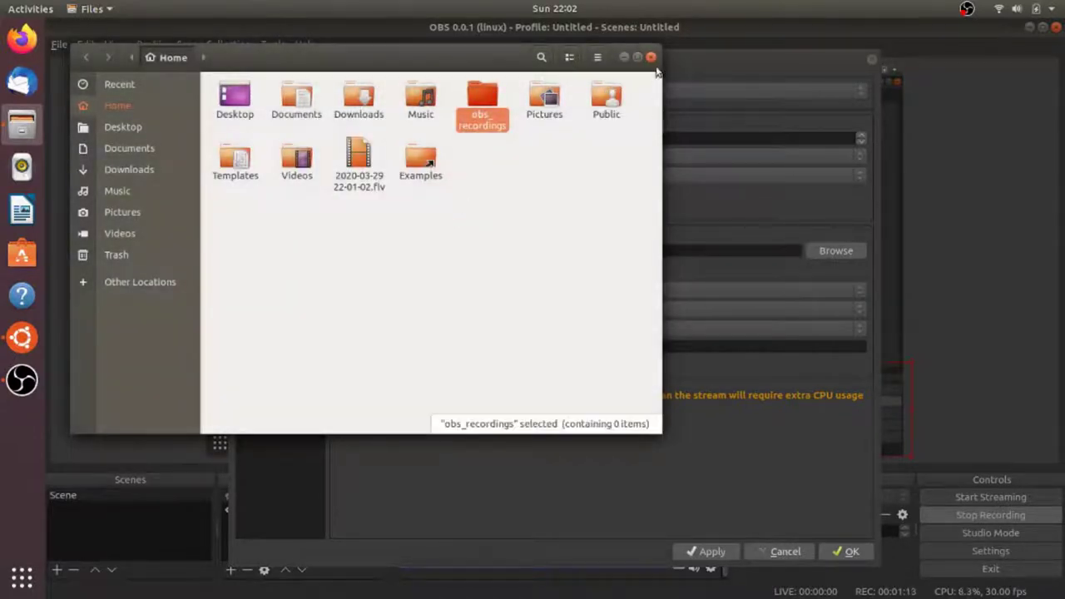
click(651, 58)
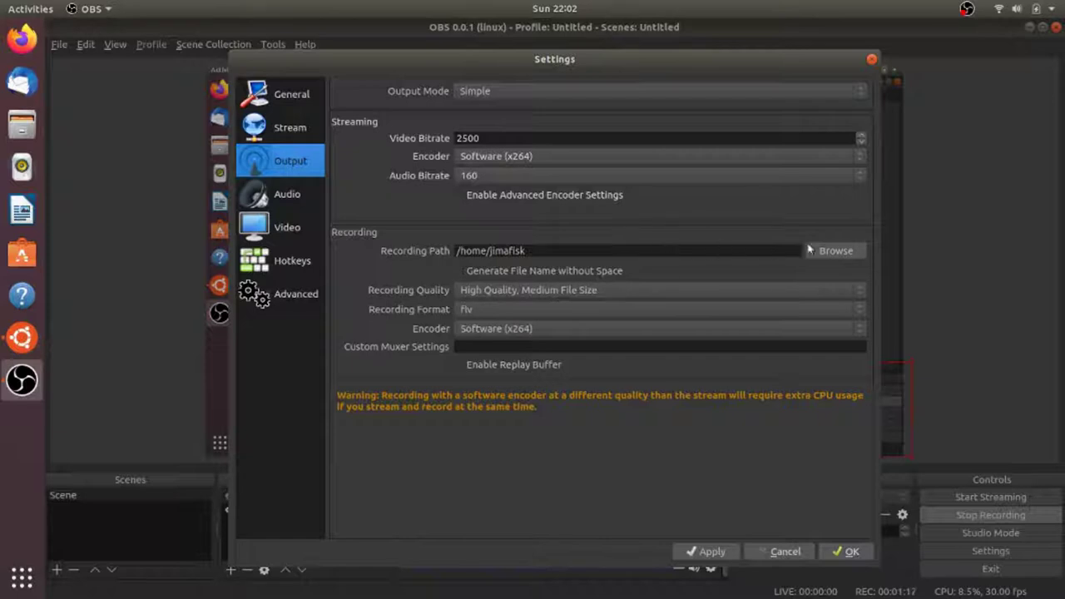
Close the OBS Settings dialog and stop the ongoing recording
click(834, 250)
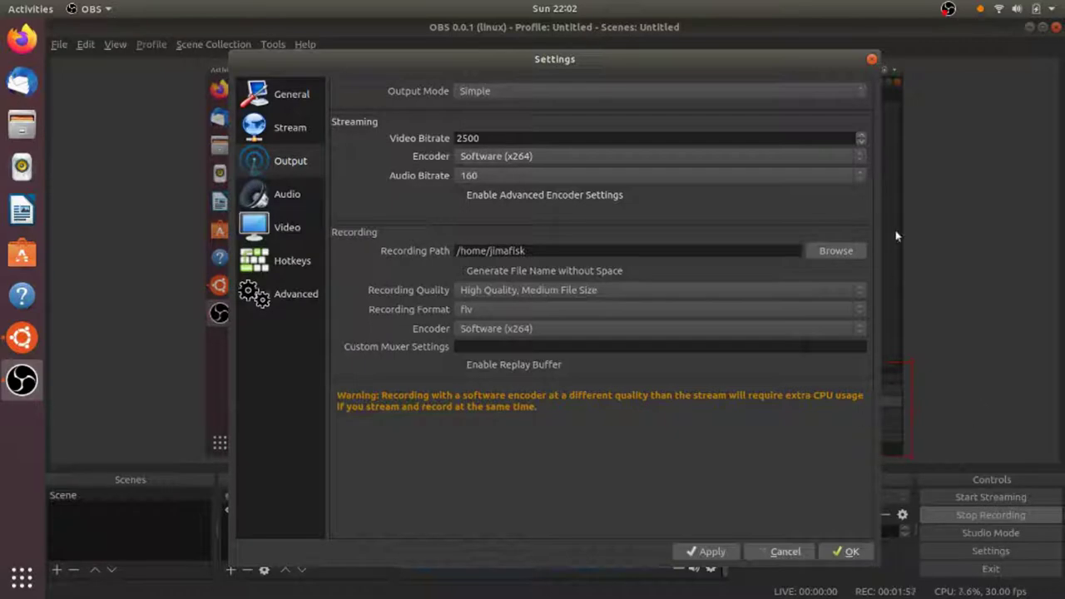
click(871, 60)
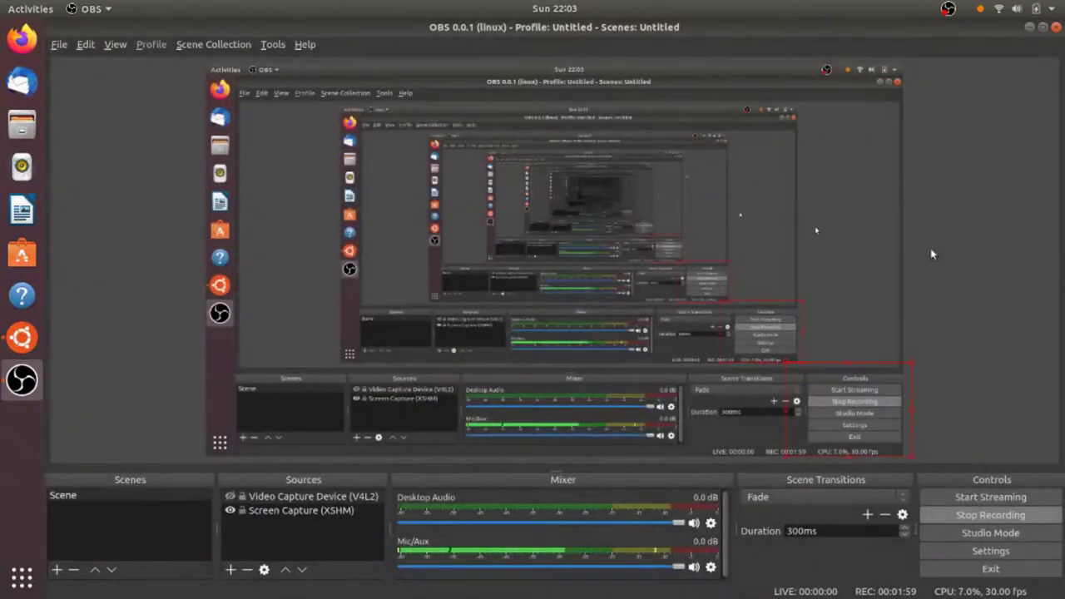
click(977, 517)
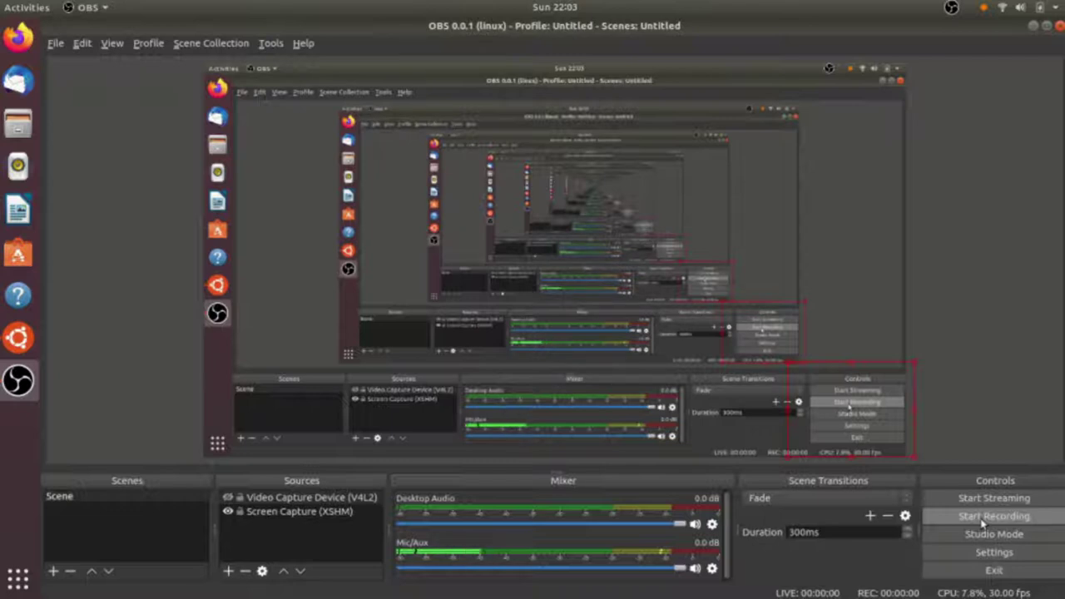
Set the OBS Recording Path in Output settings to the home obs_recordings folder
click(992, 552)
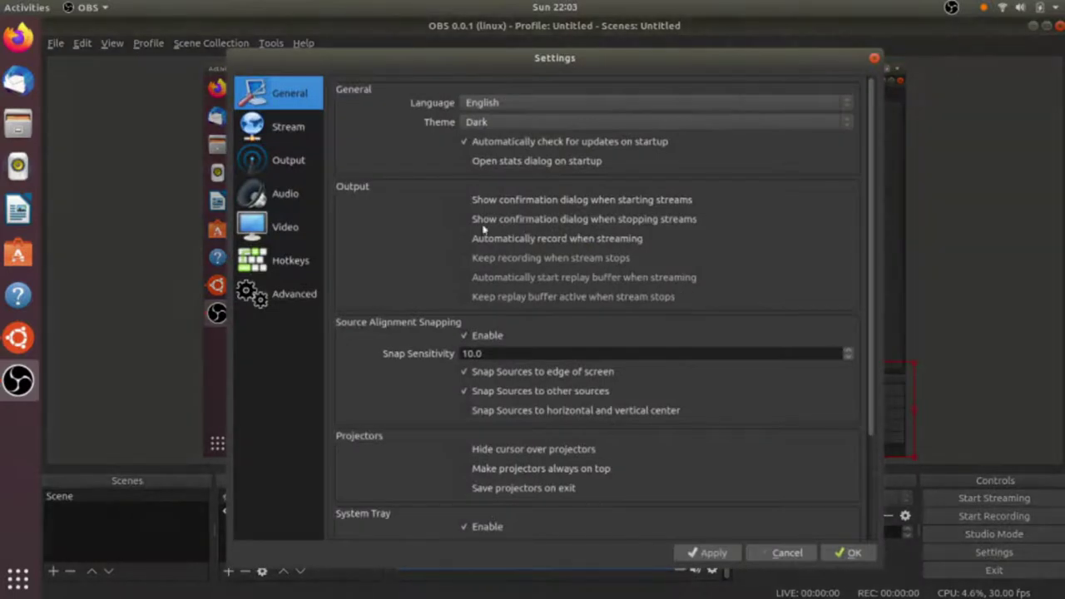
click(279, 166)
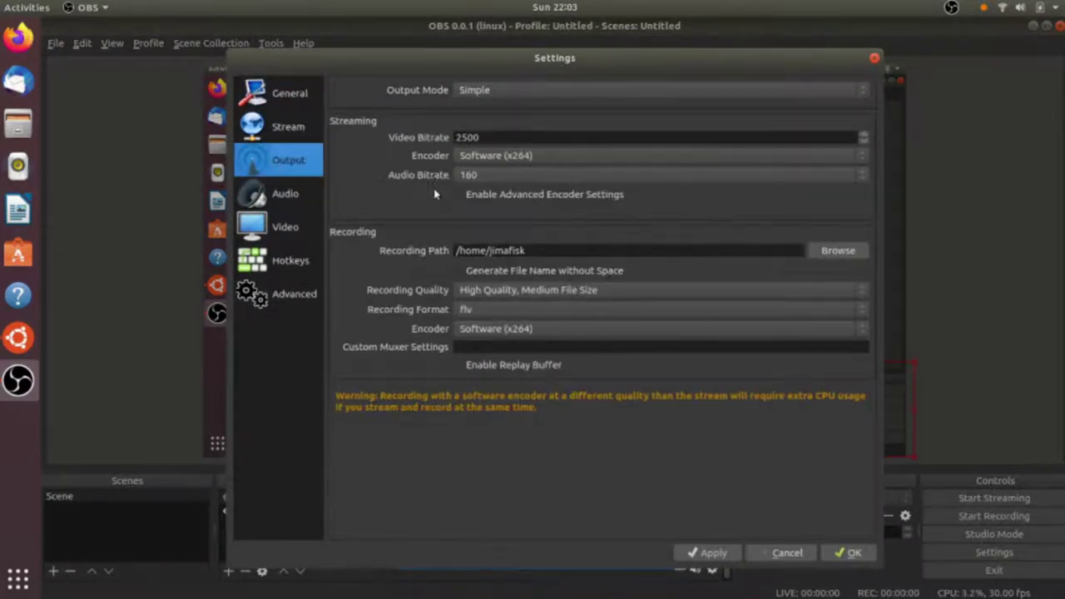
click(832, 250)
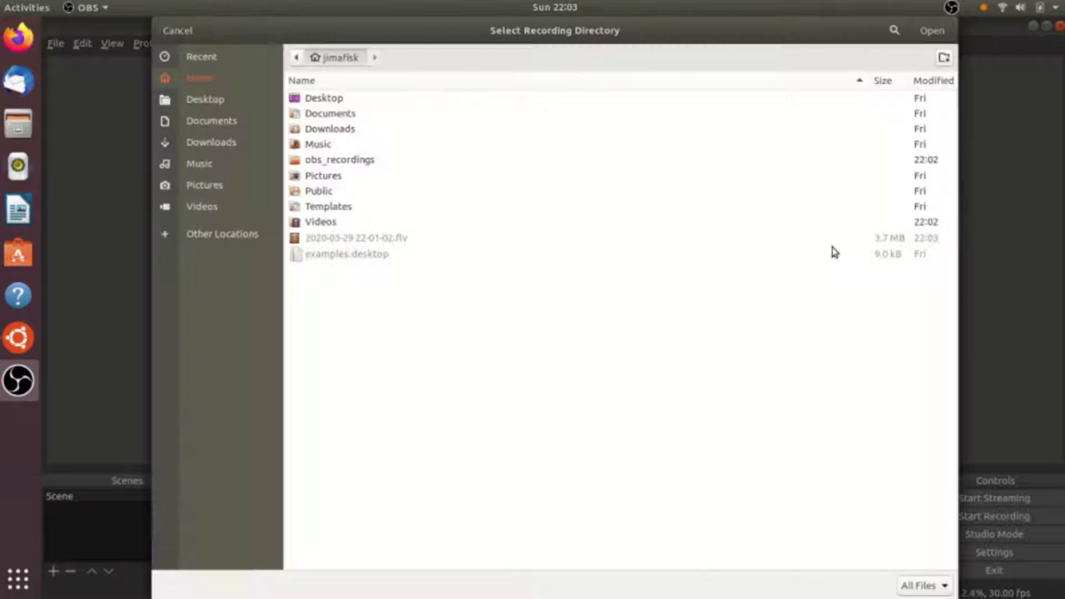
click(336, 160)
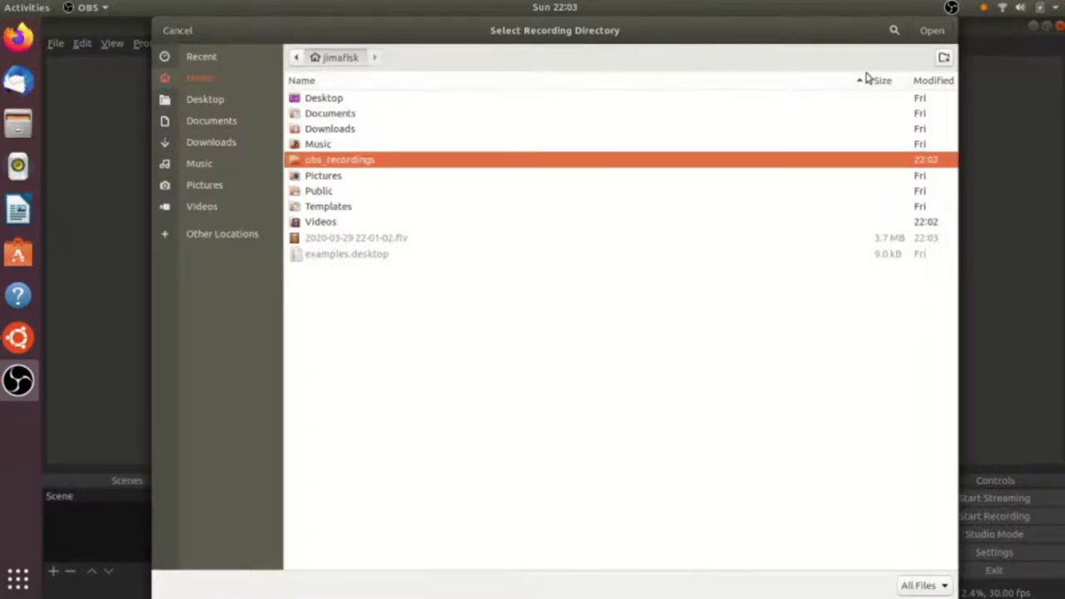
click(928, 30)
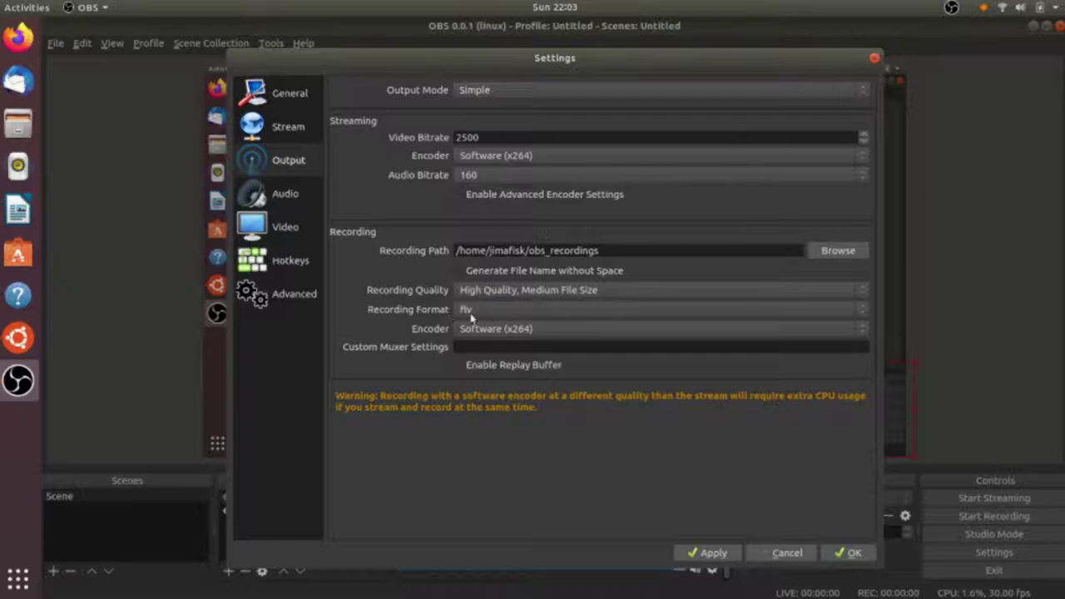
key(alt+Tab)
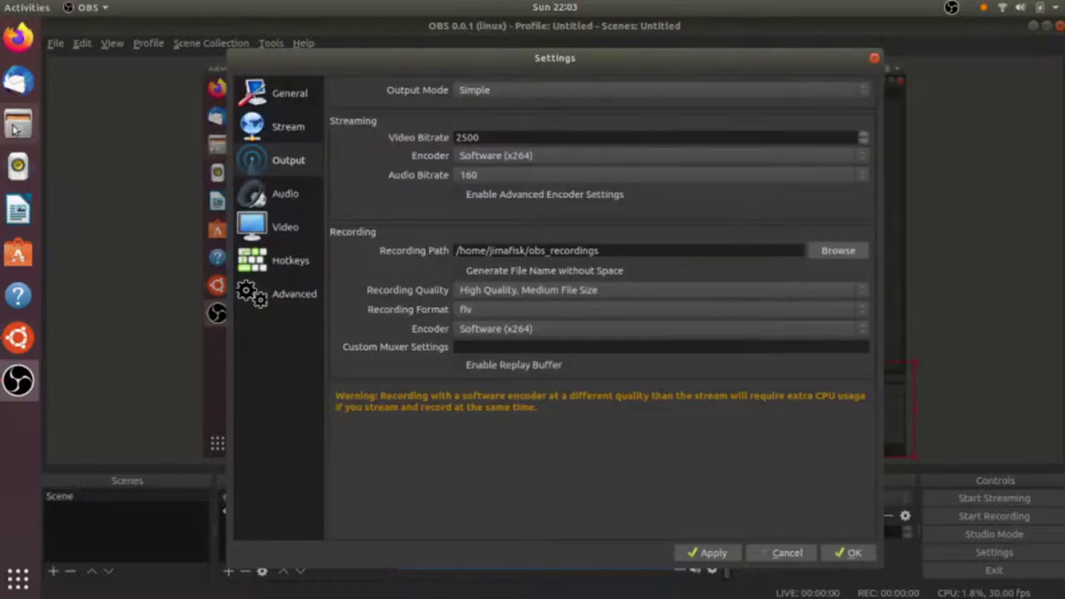
click(16, 123)
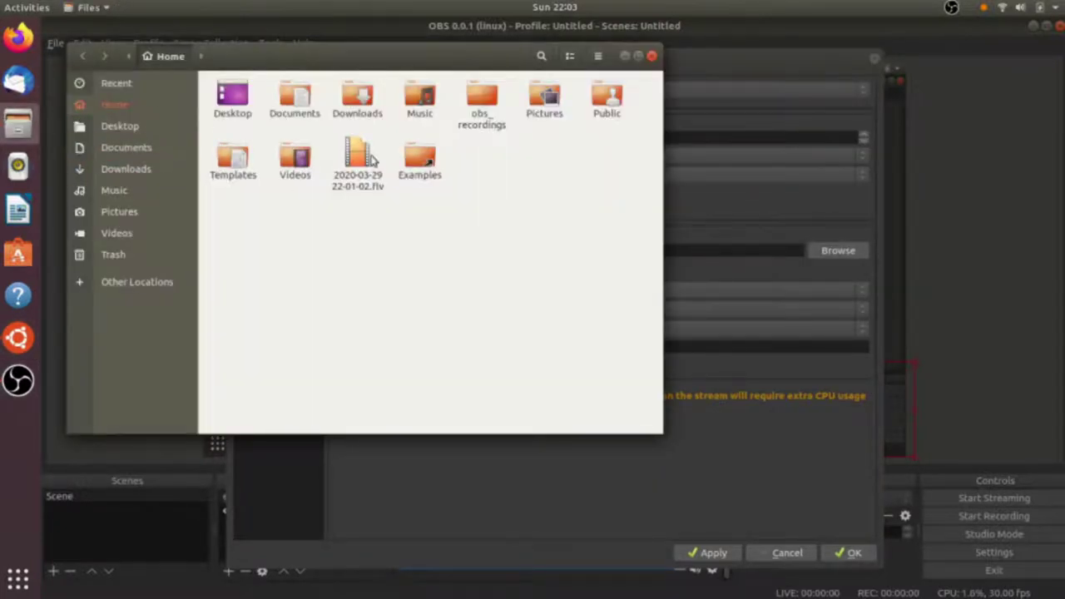
double_click(356, 155)
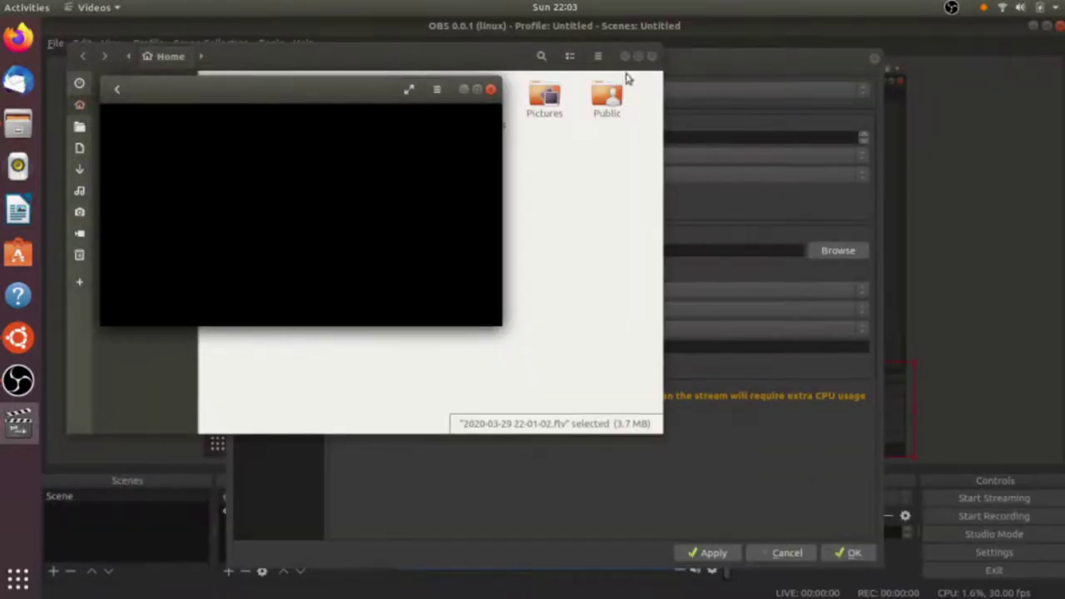
click(490, 89)
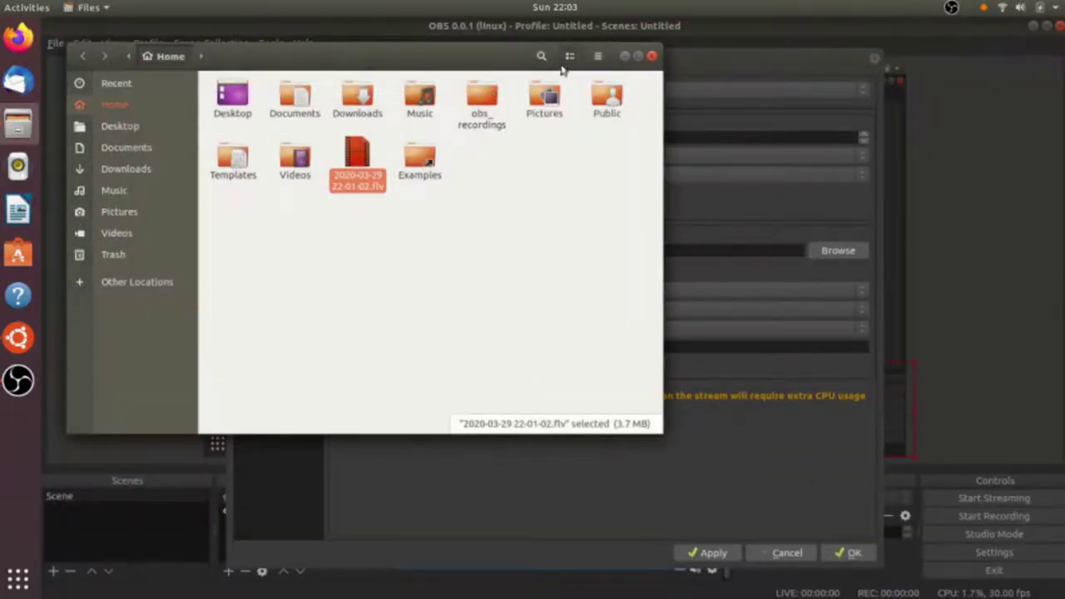
click(653, 55)
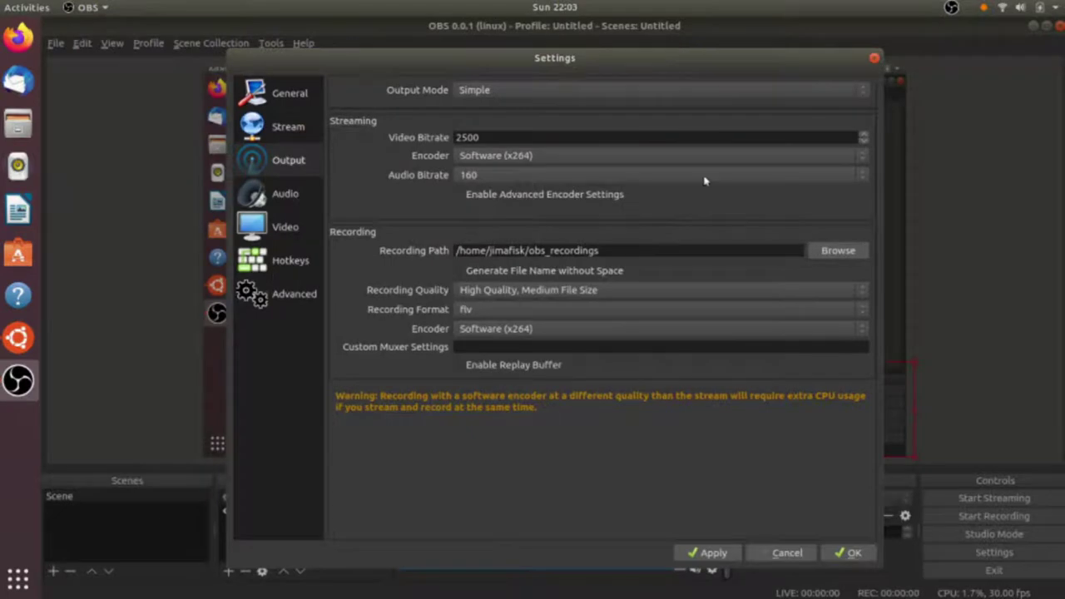
Change the recording format to mp4, save the settings, and start a new recording
click(547, 316)
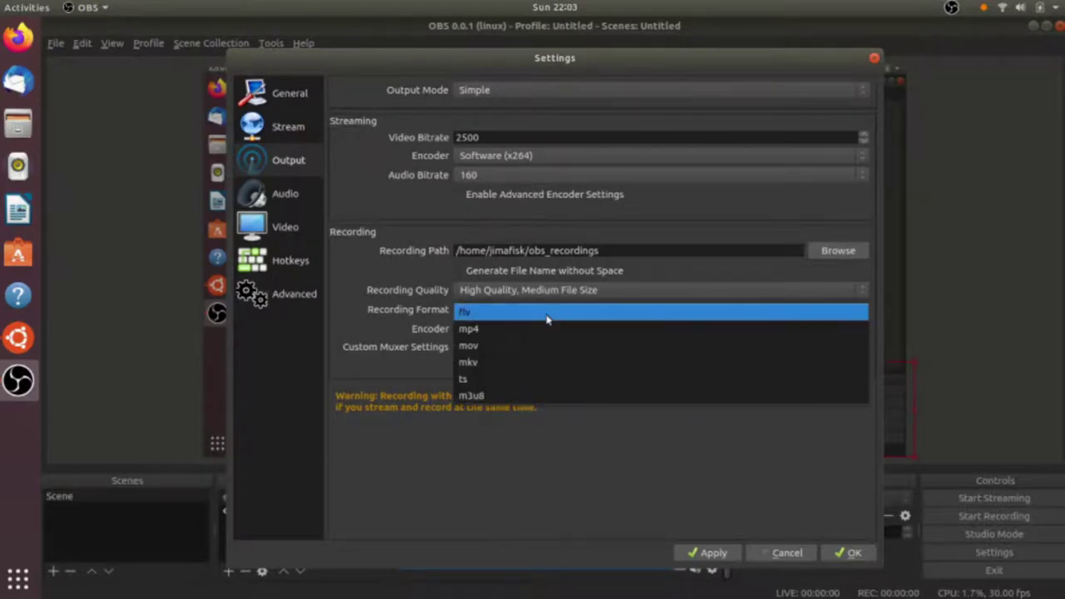
click(508, 332)
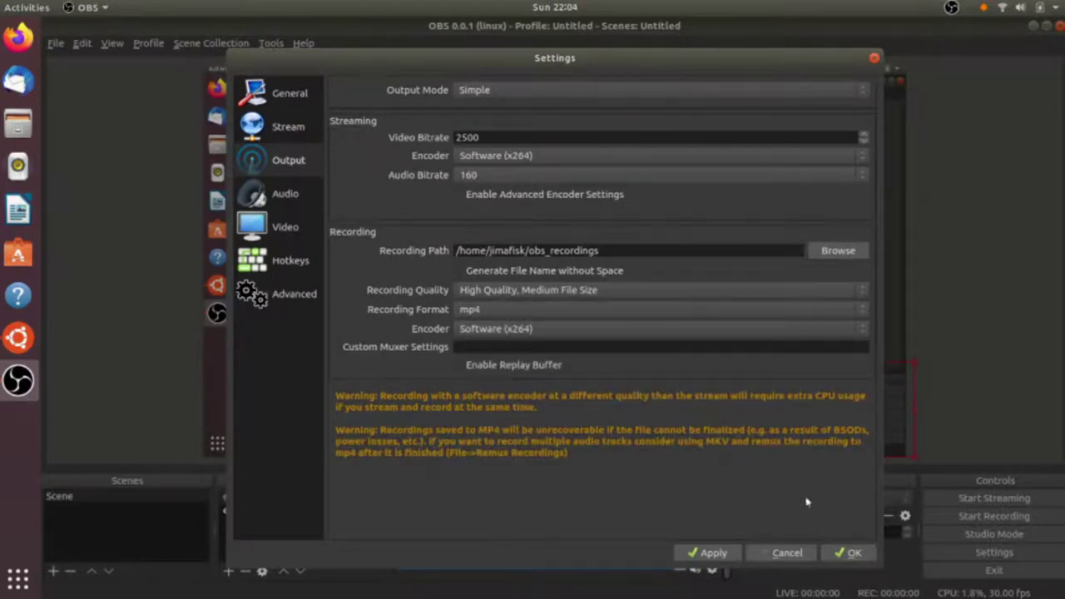
click(849, 552)
click(940, 516)
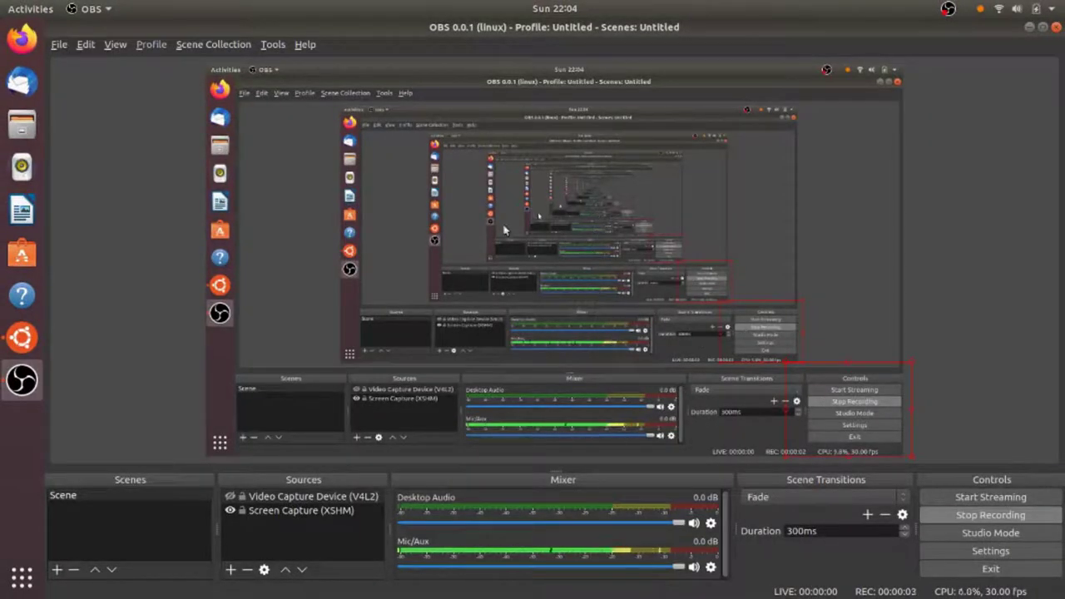
Open the obs_recordings folder in Files
click(22, 124)
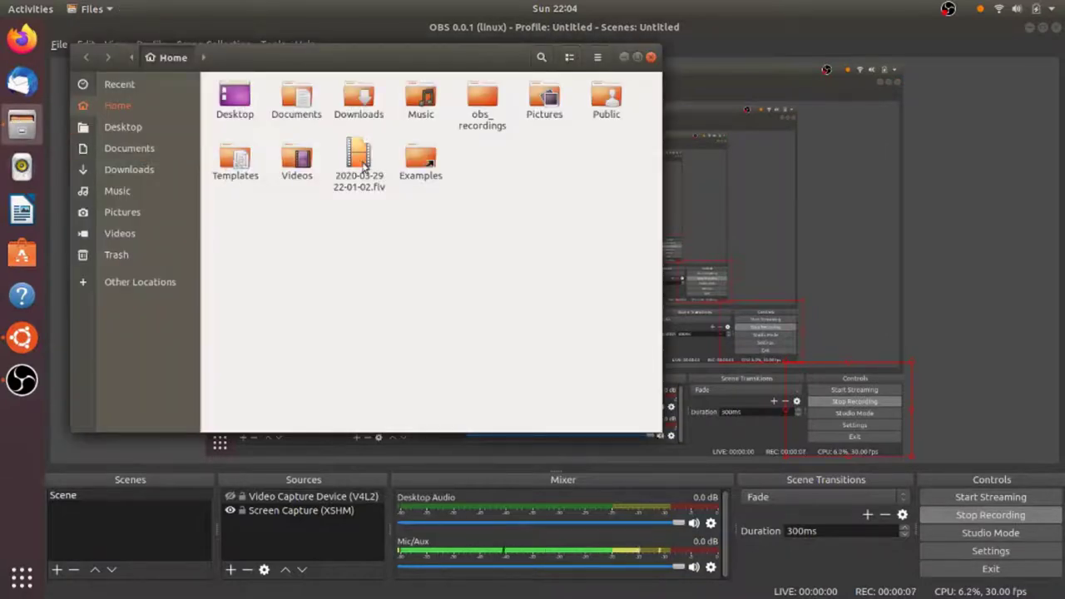
click(464, 114)
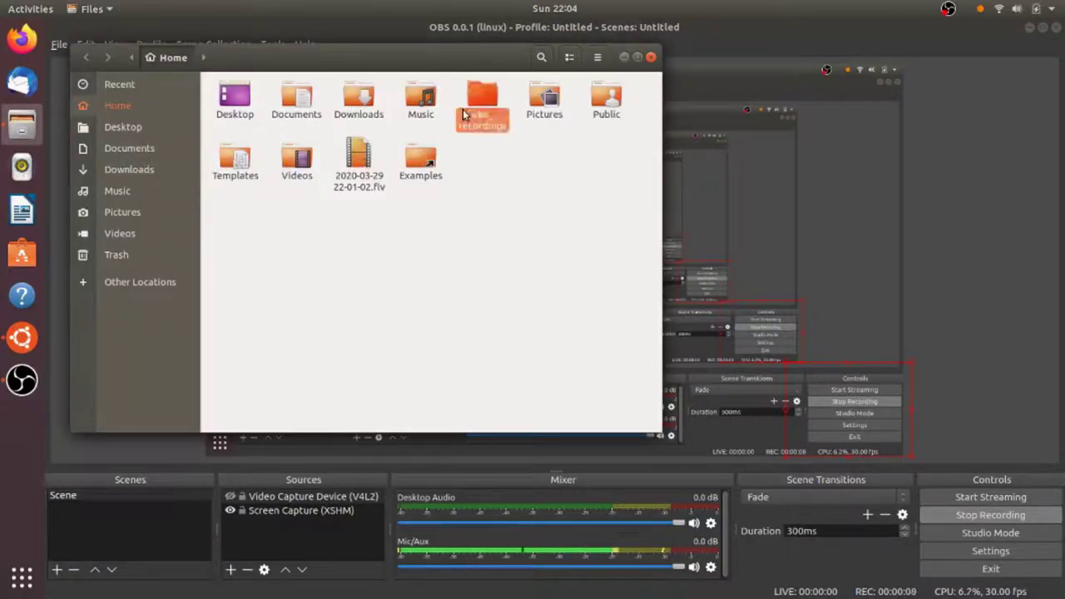
double_click(463, 114)
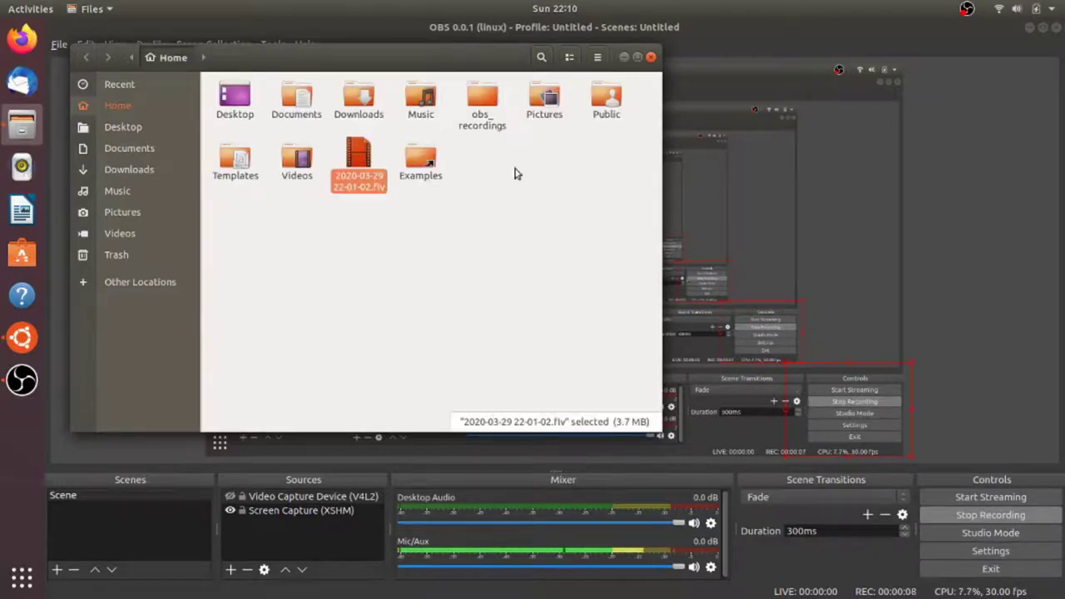
double_click(486, 111)
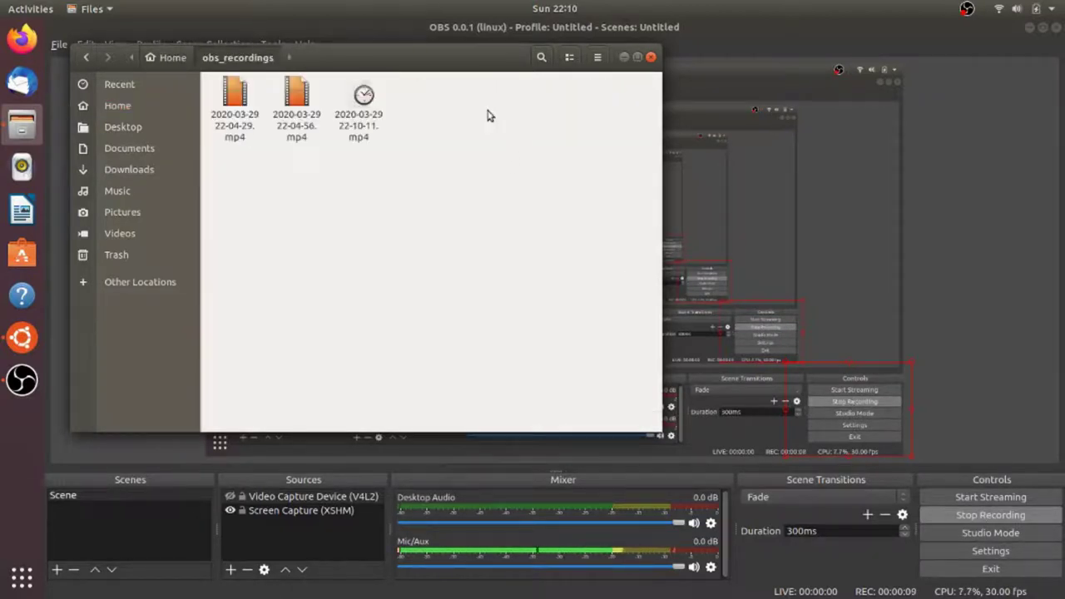
Try playing the first mp4, dismiss the missing H.264/AAC decoder error, and close Videos
double_click(233, 93)
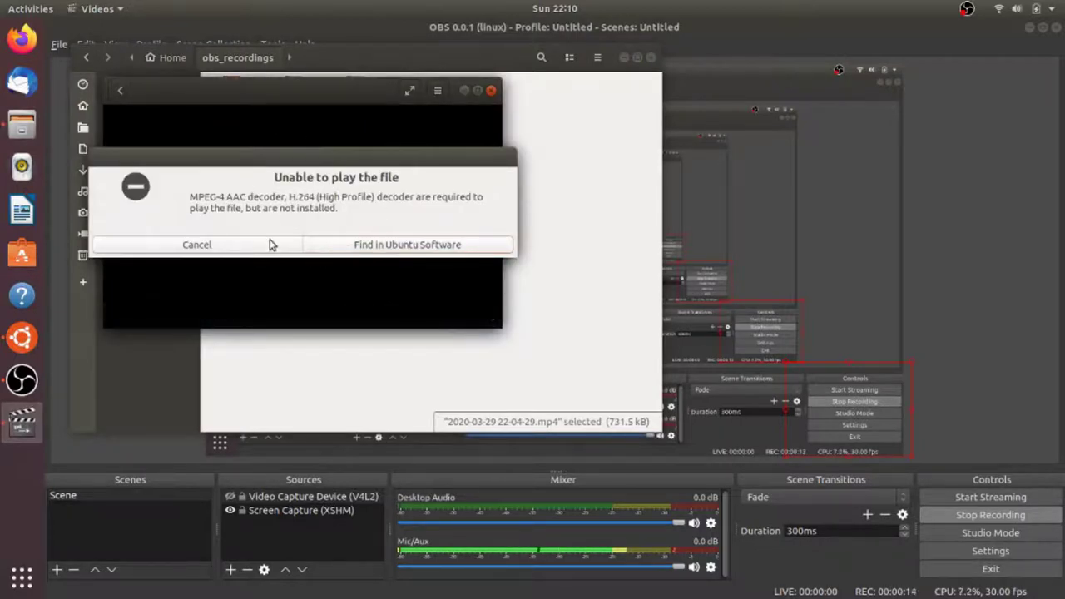
click(269, 241)
click(490, 90)
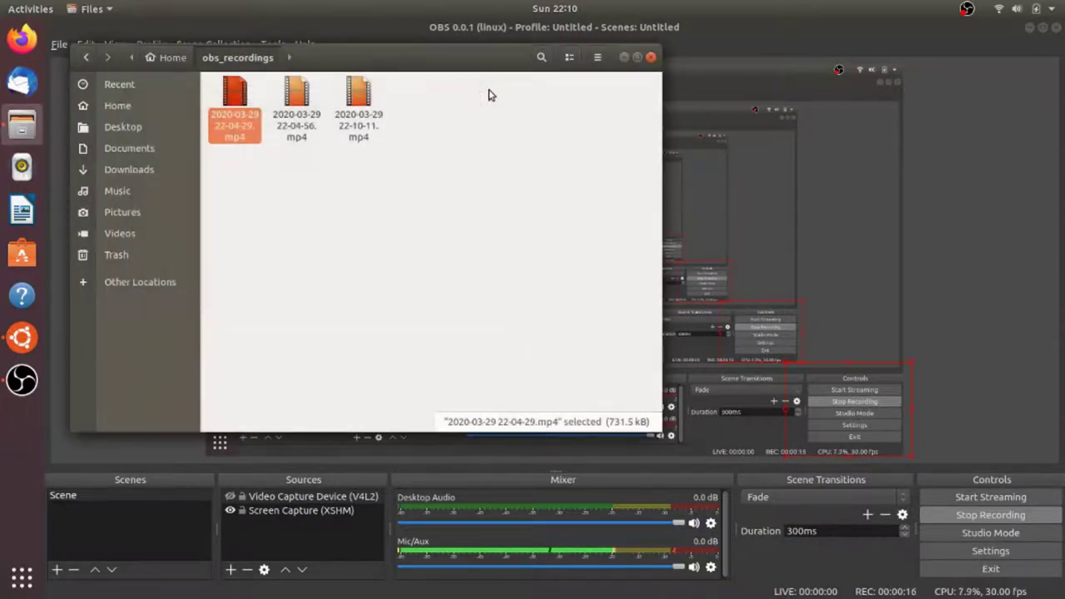
key(super)
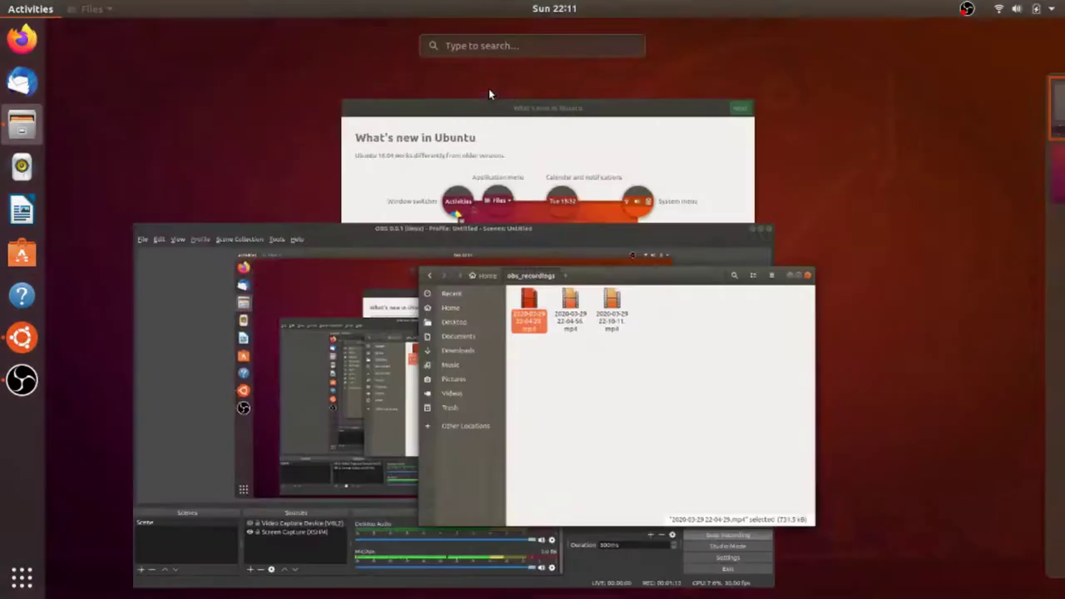
Launch Terminal via the 'term' search and enlarge its text
text(term)
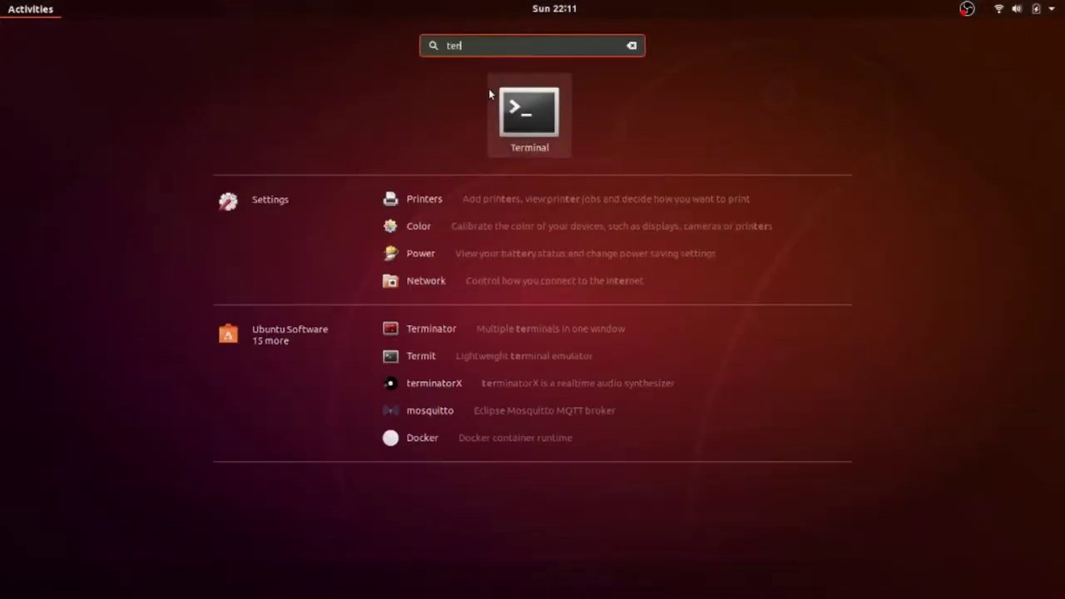
key(Return)
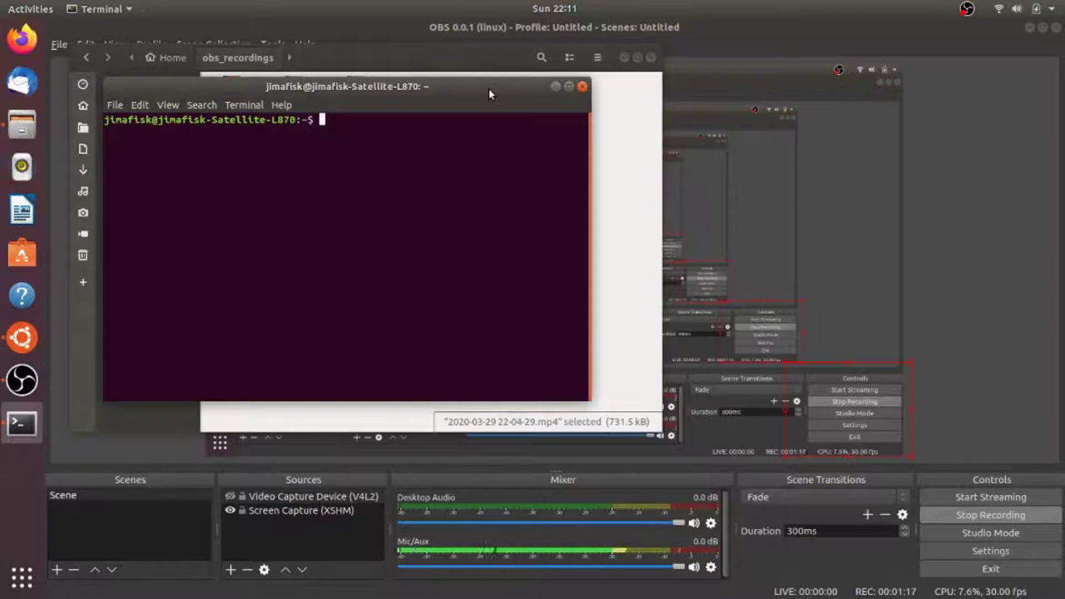
key(ctrl+plus)
key(ctrl+plus)
Run sudo apt-get install ubuntu-restricted-extras
text(su)
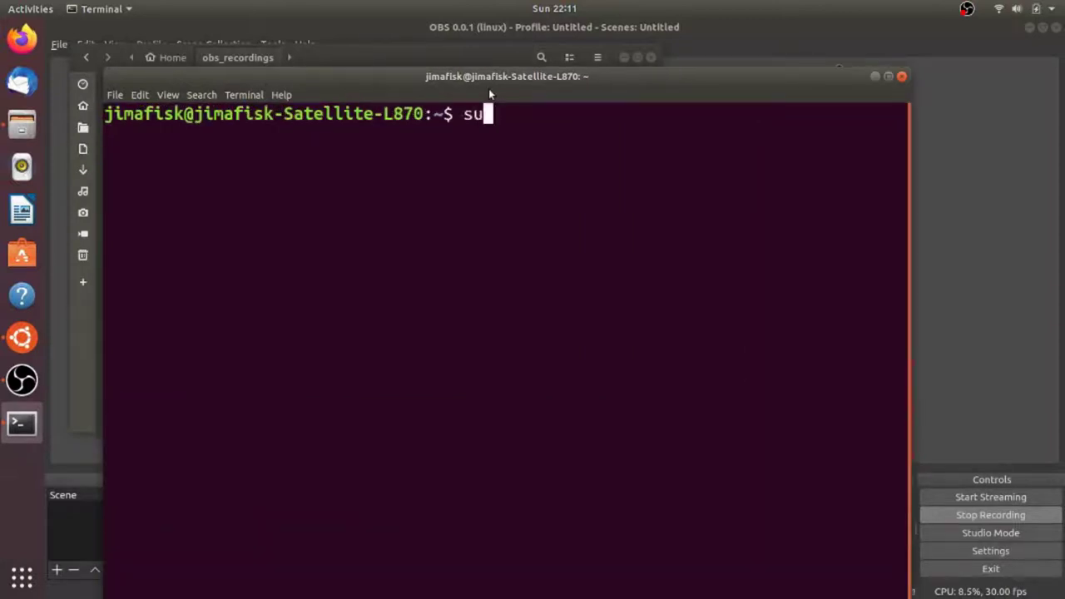
text(do apt-g)
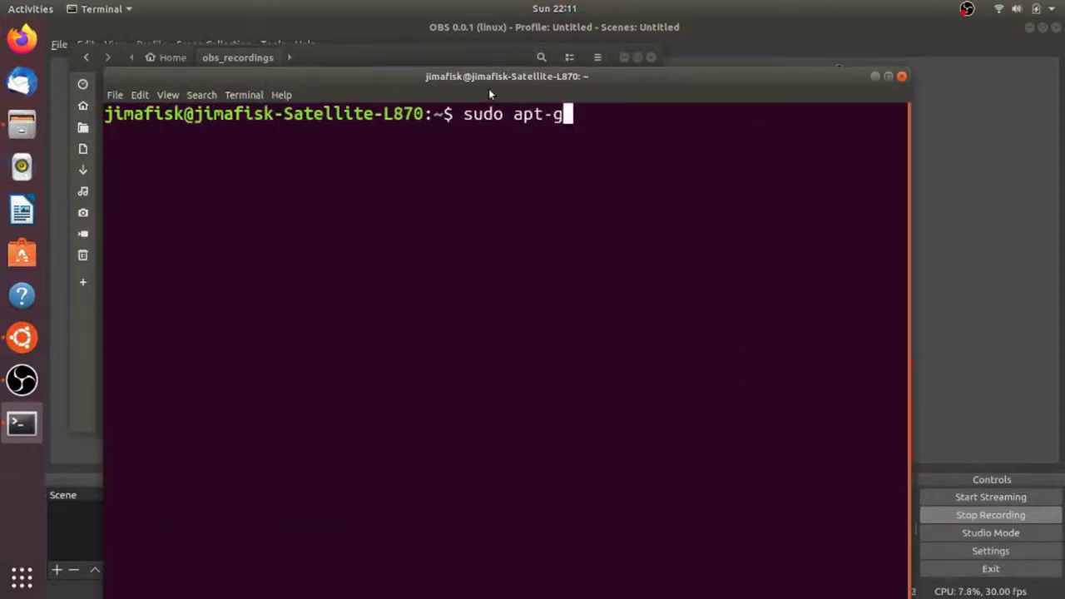
text(et install )
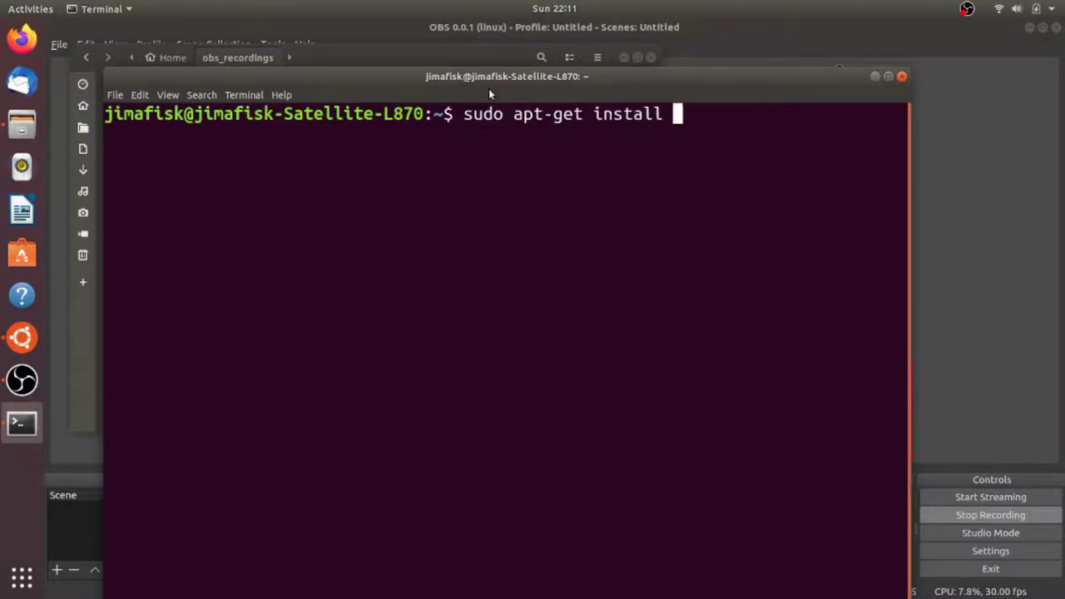
text(ubuntu-)
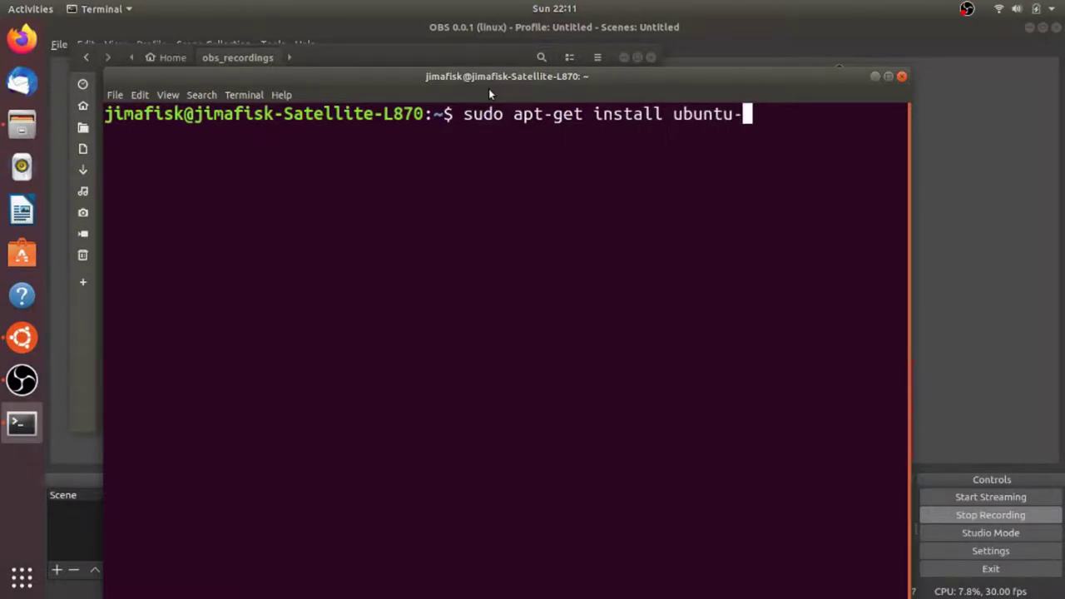
text(restricted)
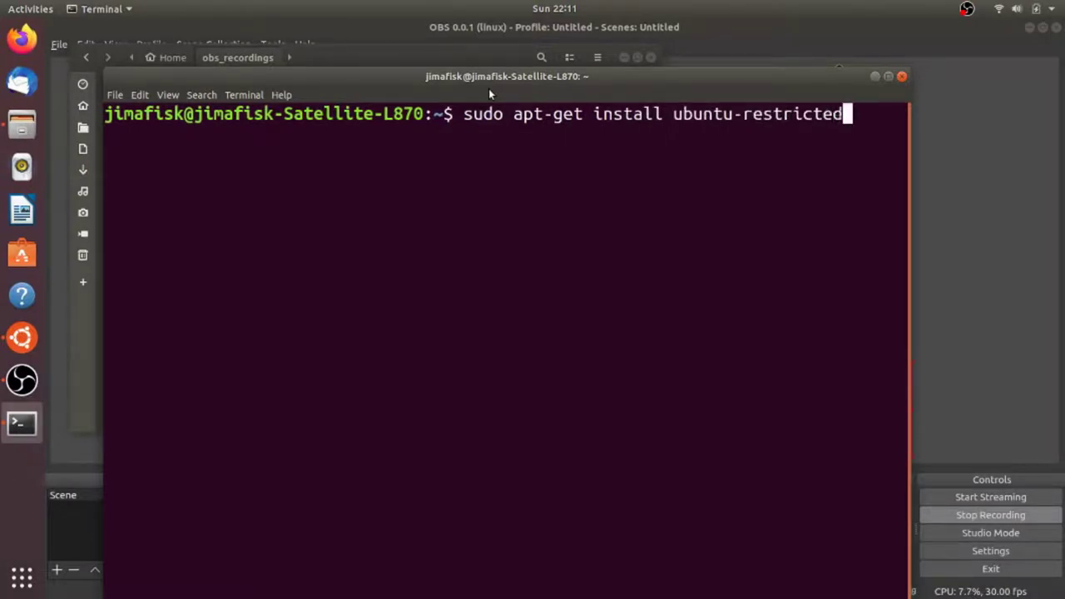
text(-ex)
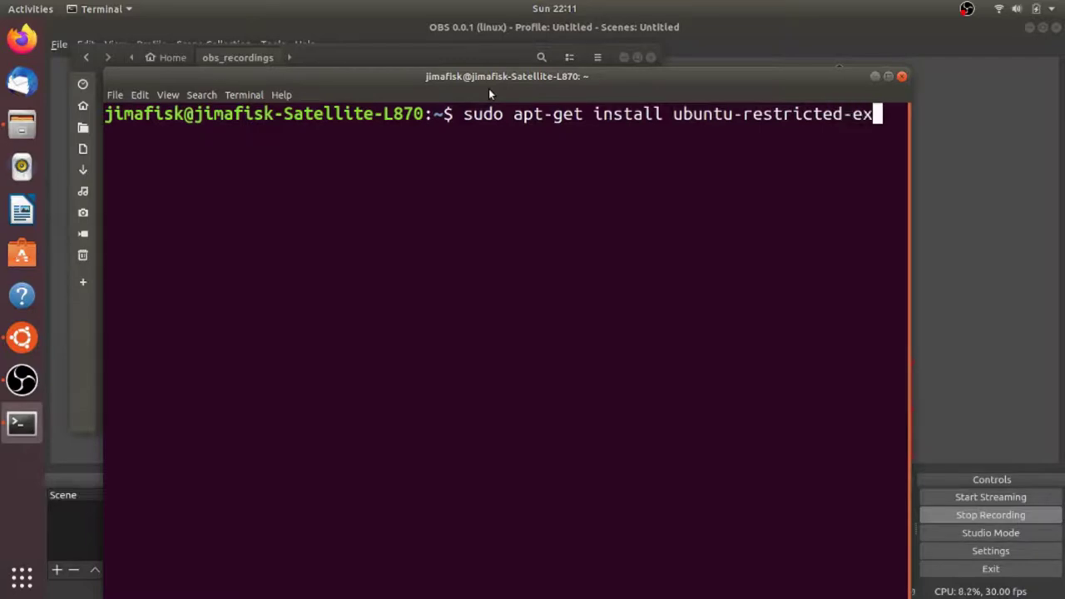
text(tras)
key(Return)
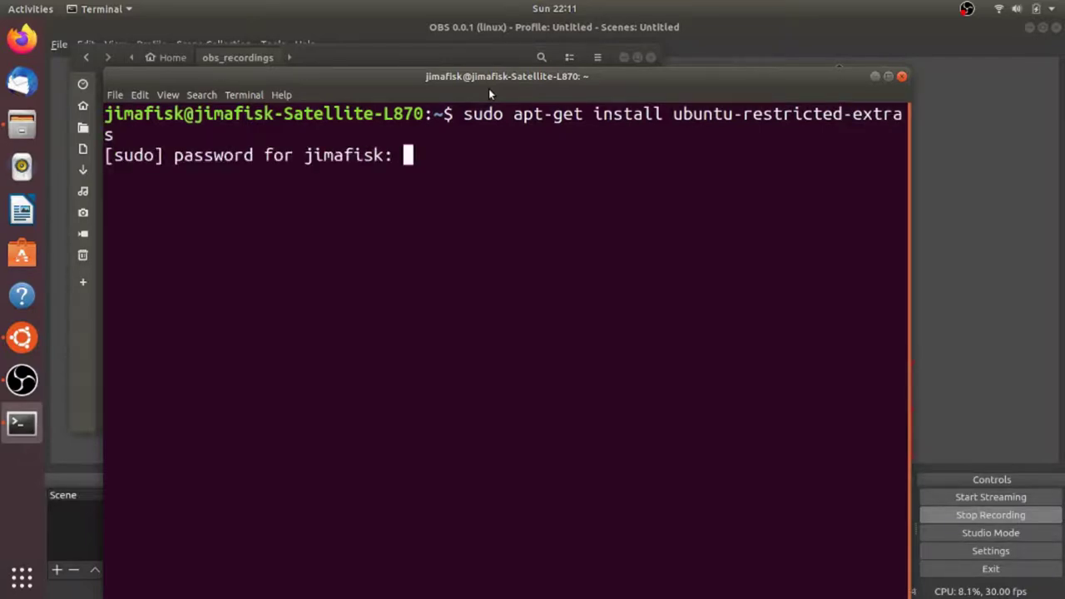
Enter the sudo password and confirm the installation with y
key(Return)
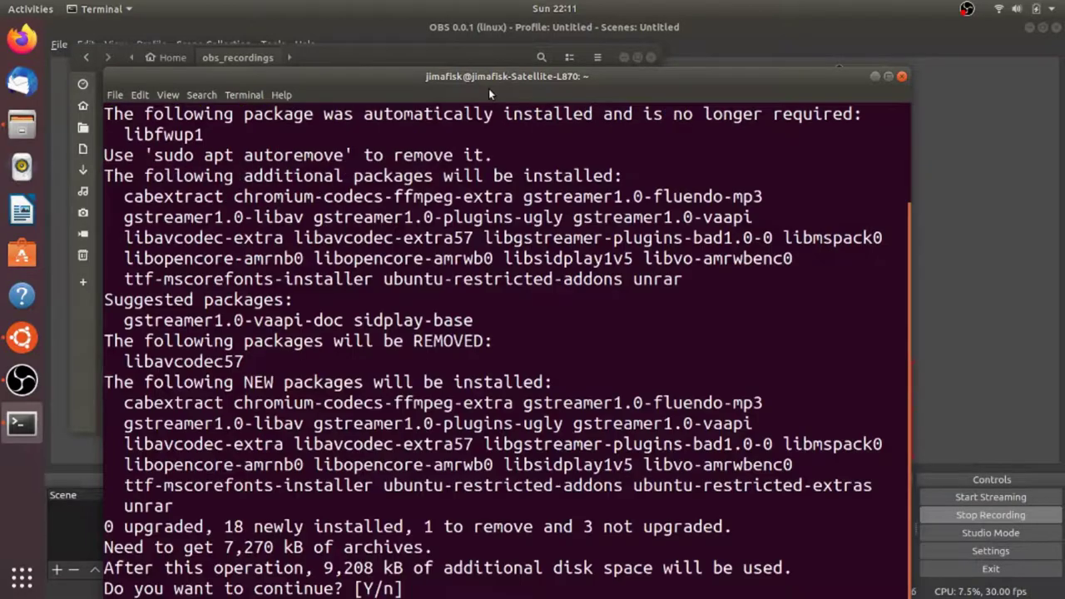
text(y)
key(Return)
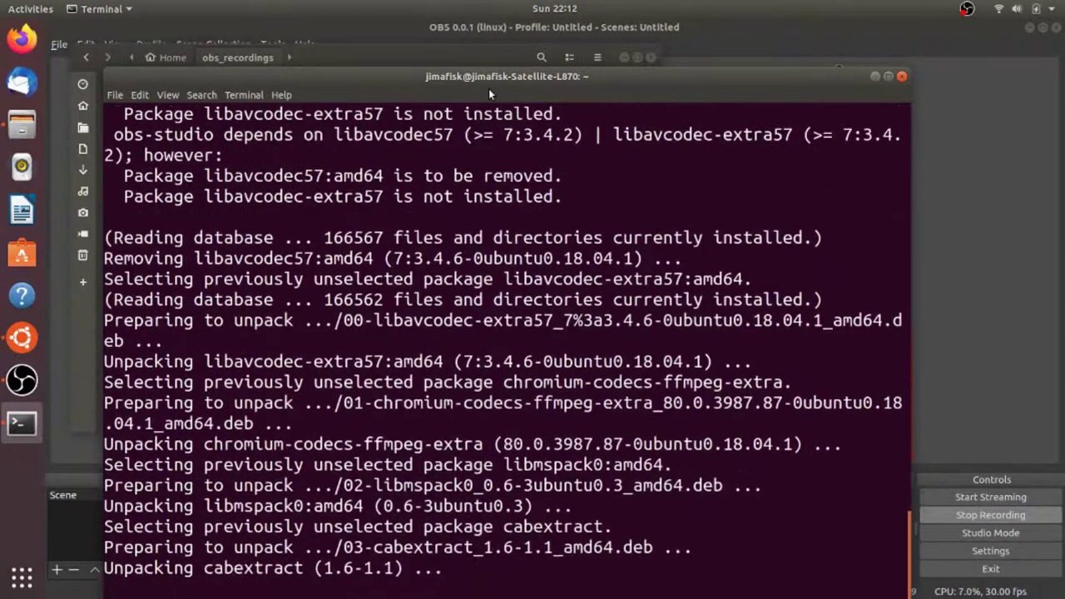
Acknowledge and accept the Microsoft core fonts EULA so apt finishes installing
scroll(441, 195, down, 15)
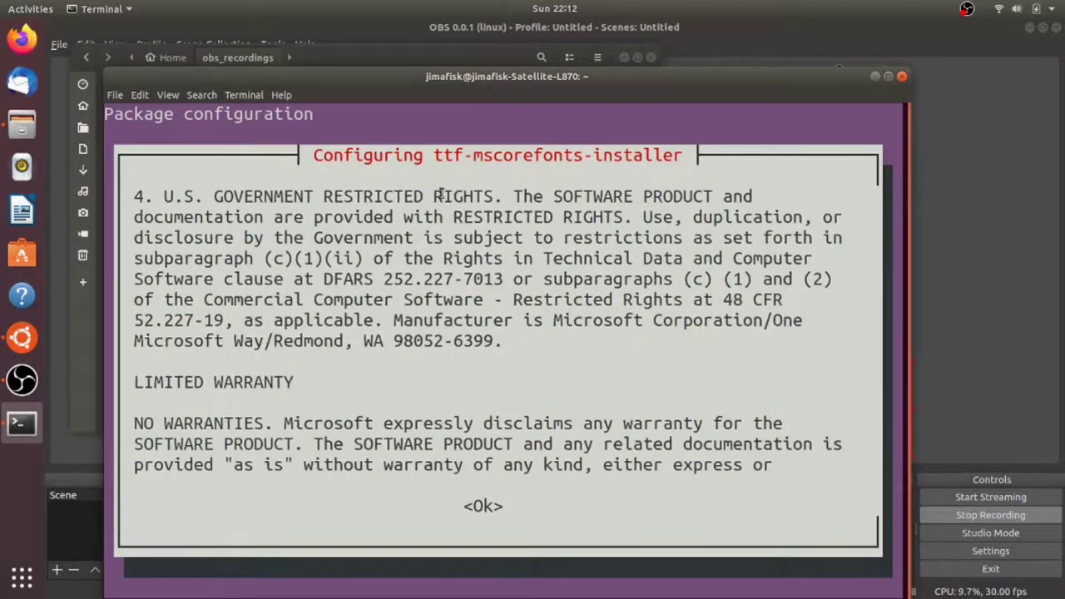
scroll(549, 475, down, 10)
key(Tab)
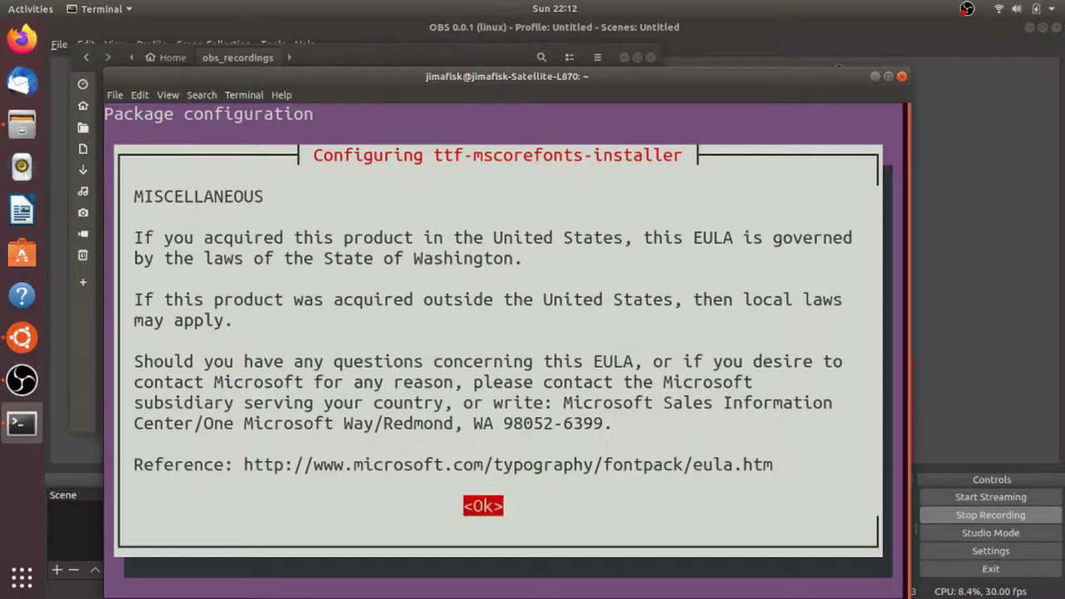
key(Return)
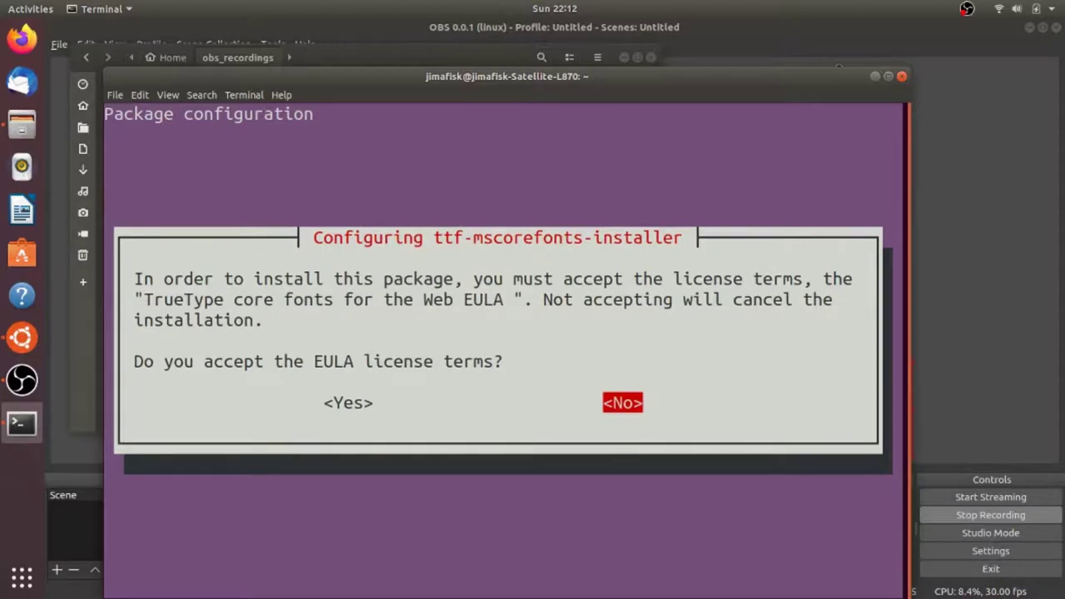
key(Left)
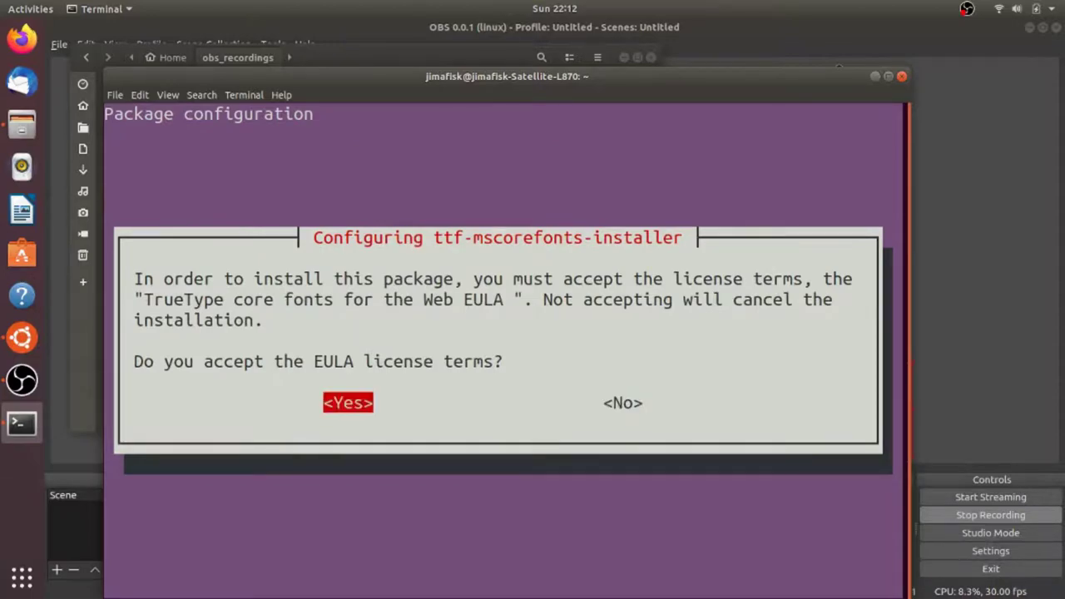
key(Return)
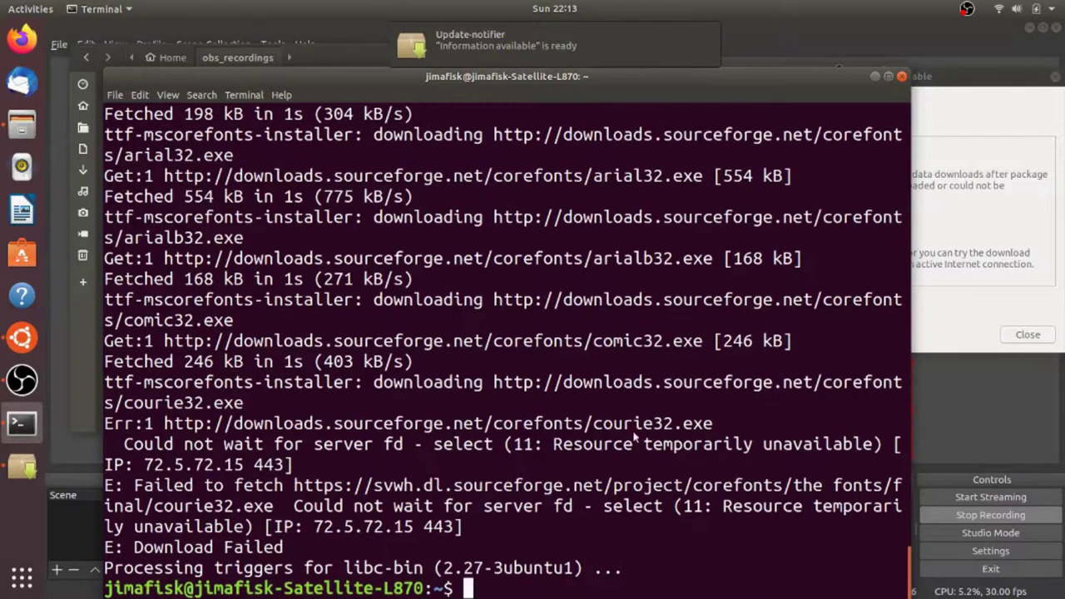
Close Terminal and verify the first mp4 recording now plays in Videos
key(ctrl+d)
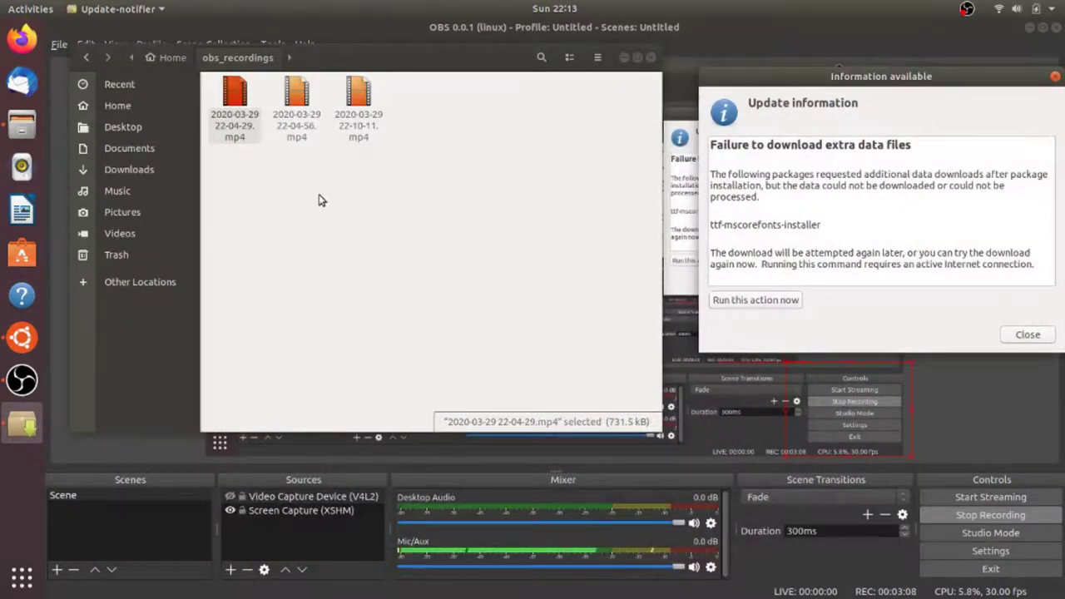
double_click(225, 91)
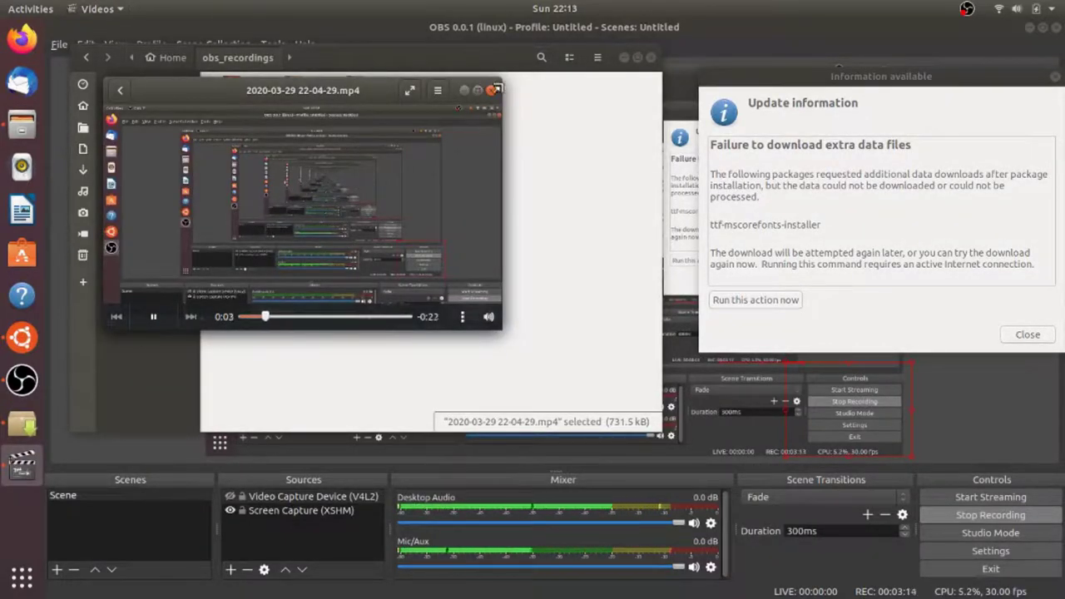
click(493, 89)
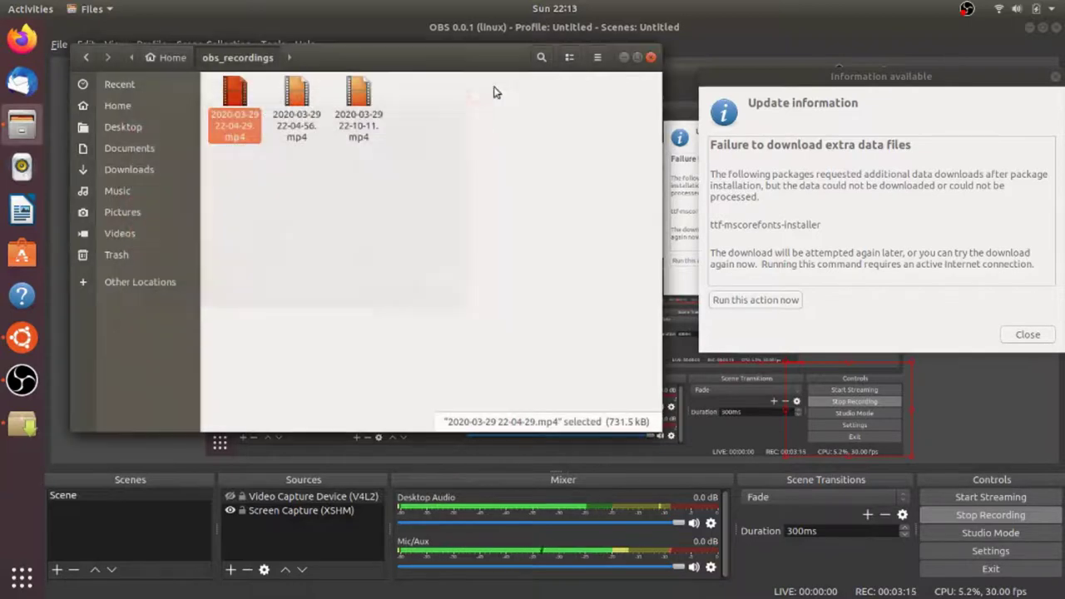
Play the older 3.7 MB flv recording from the Home folder, then close Videos
click(163, 62)
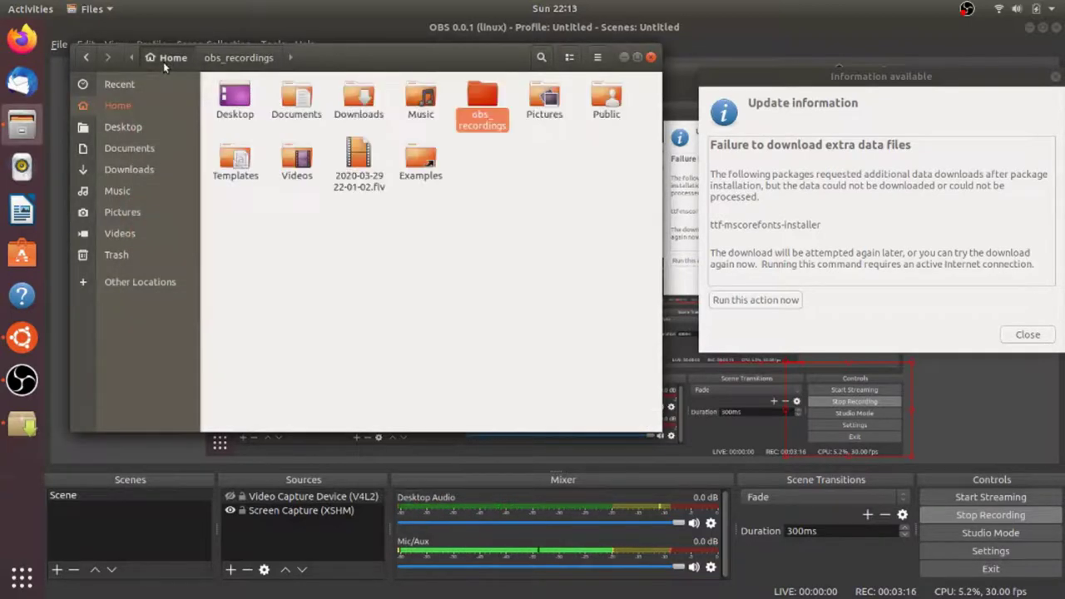
double_click(370, 164)
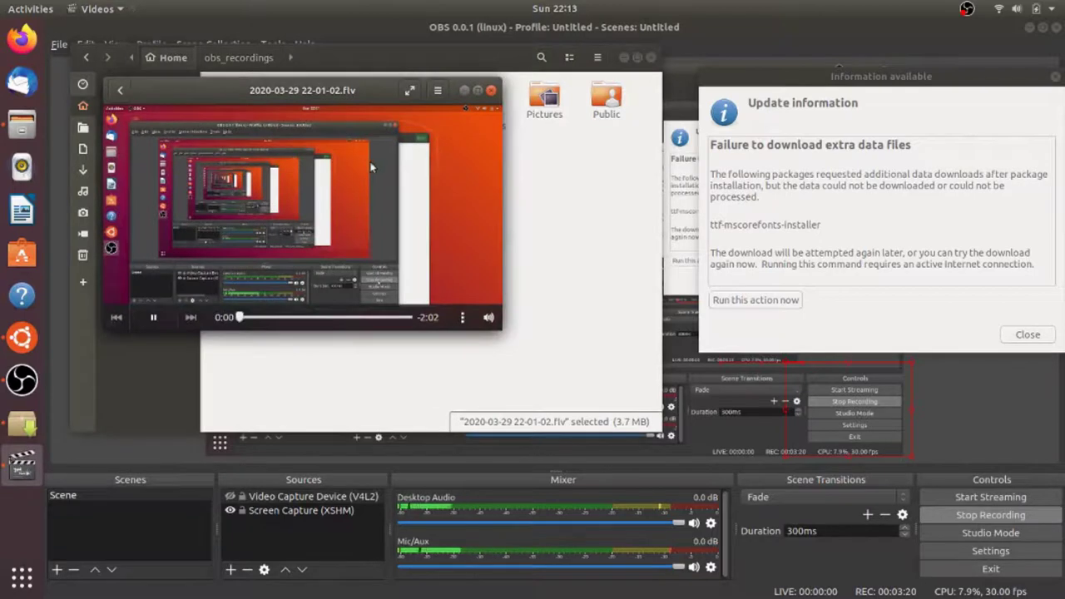
click(491, 91)
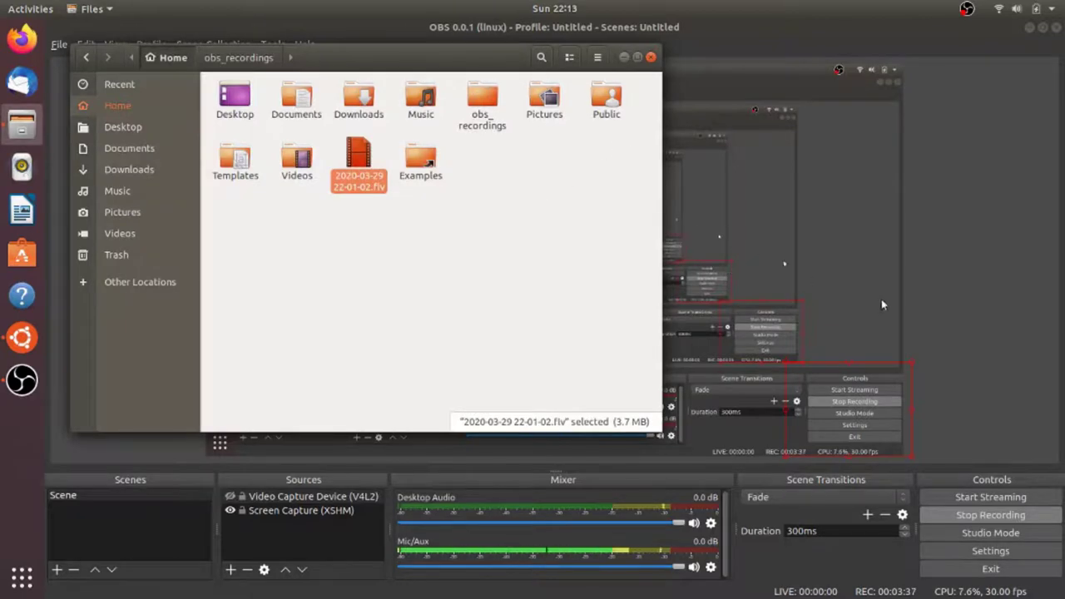
Reopen OBS Settings on Output to confirm mp4 x264 recordings save to obs_recordings
click(987, 337)
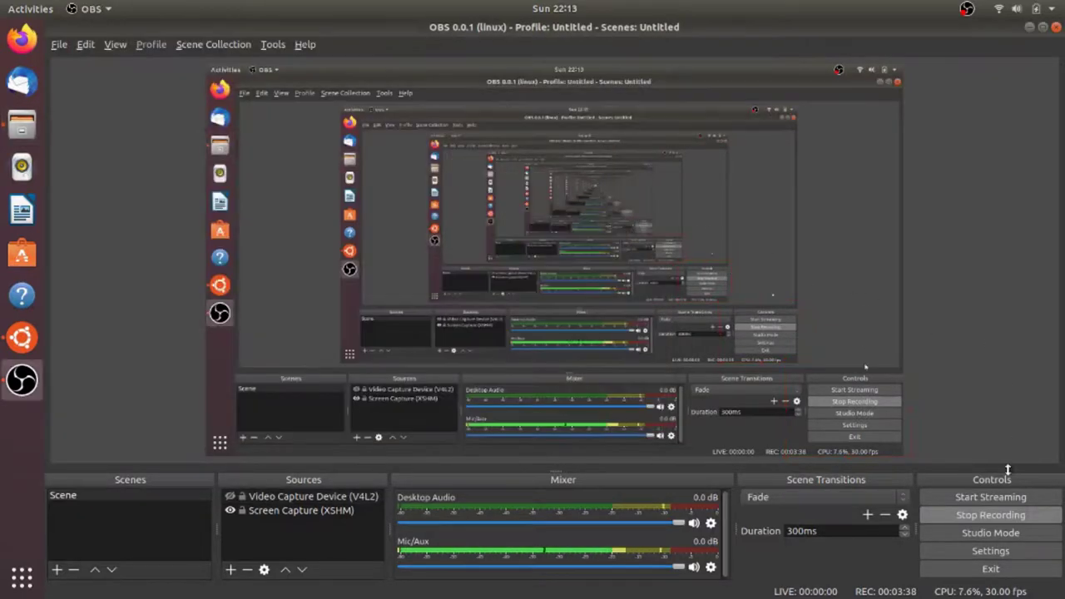
click(990, 550)
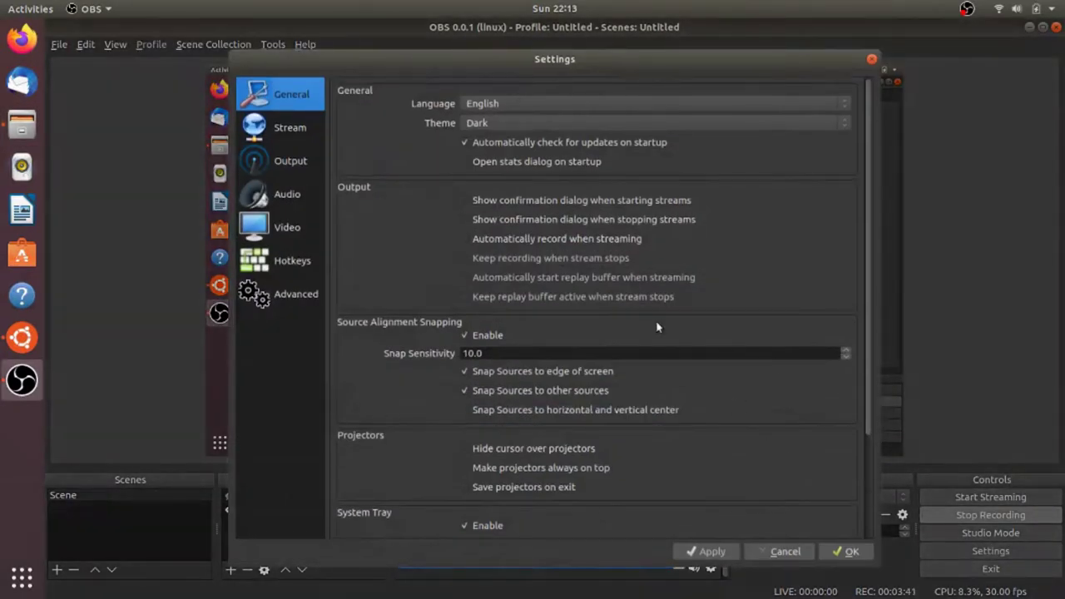
click(278, 160)
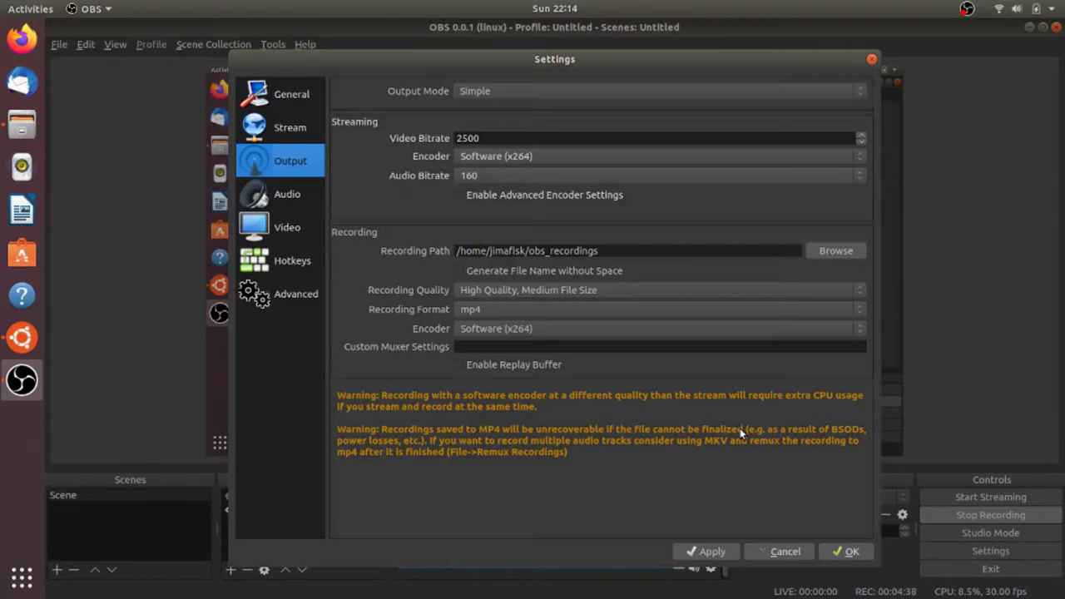
click(677, 309)
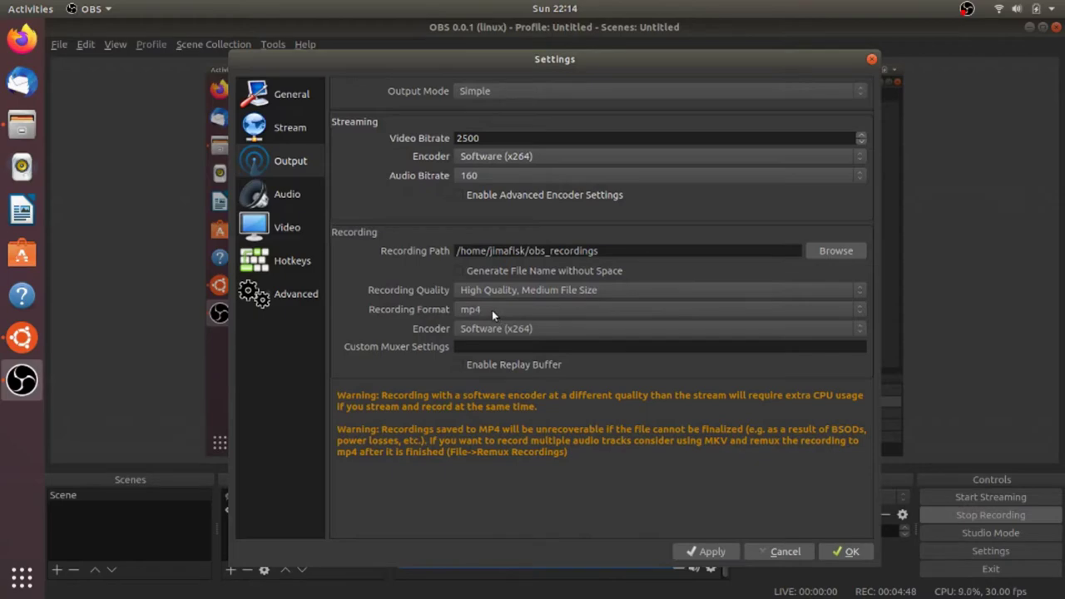
Close the Settings window, leaving the recording running in OBS's main window
click(870, 59)
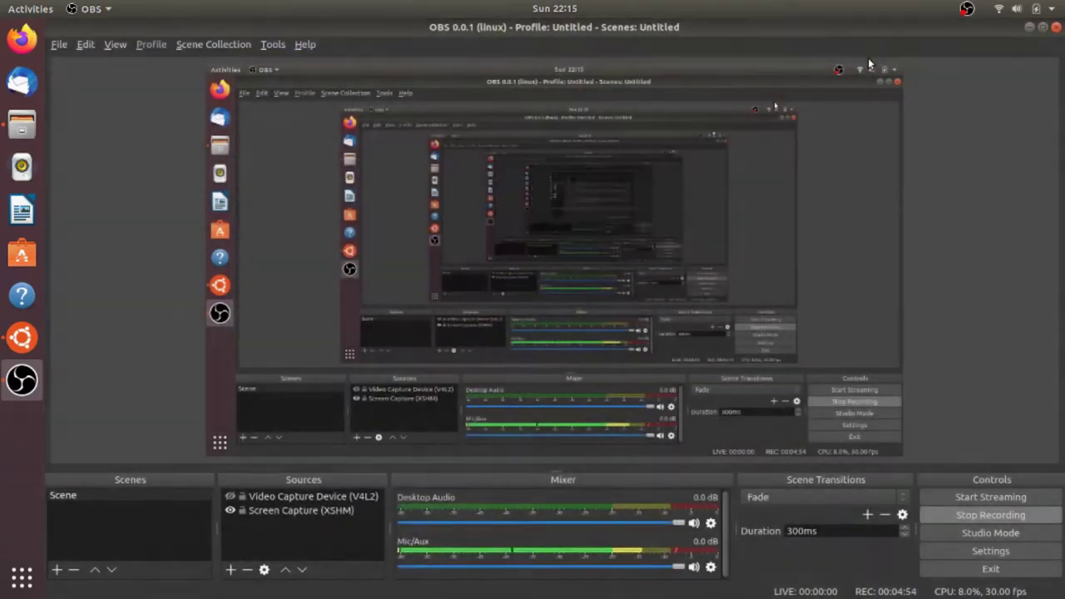